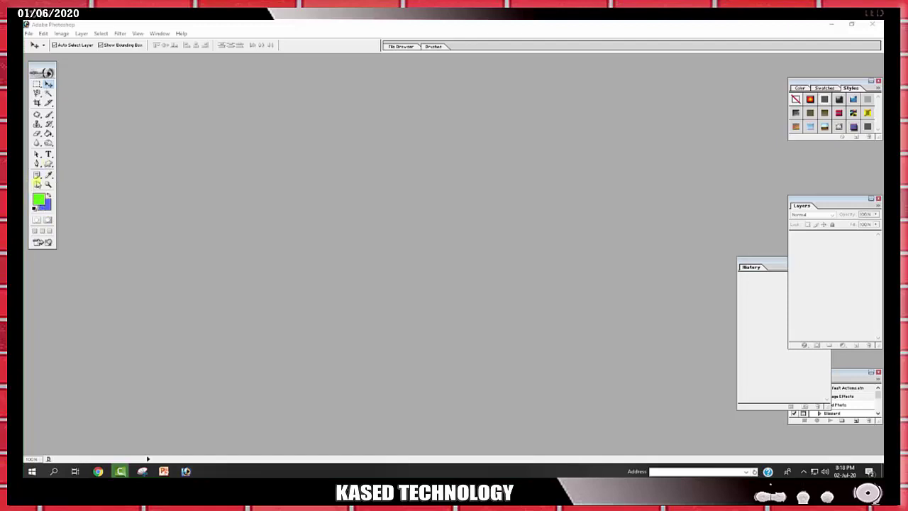
- Bring the Photoshop window to the front
left_click(435, 260)
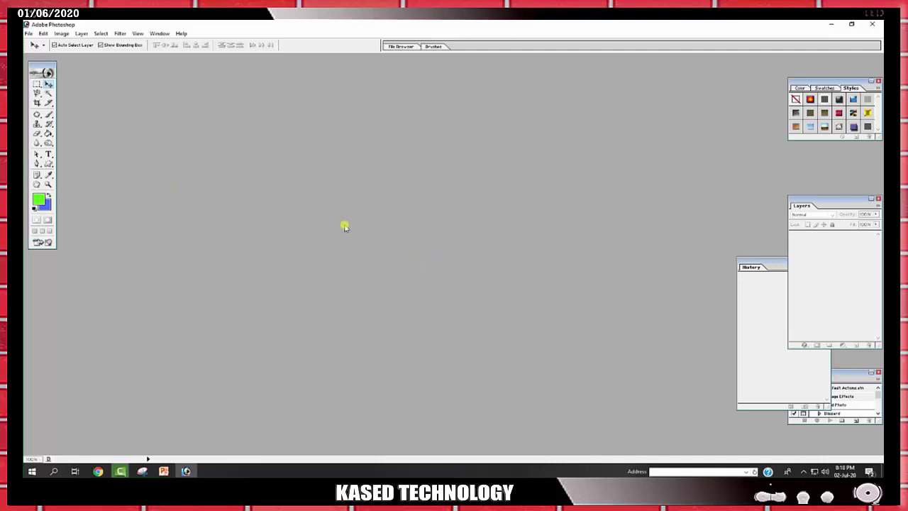
- Create a new blank white A4 document
key("ctrl+n")
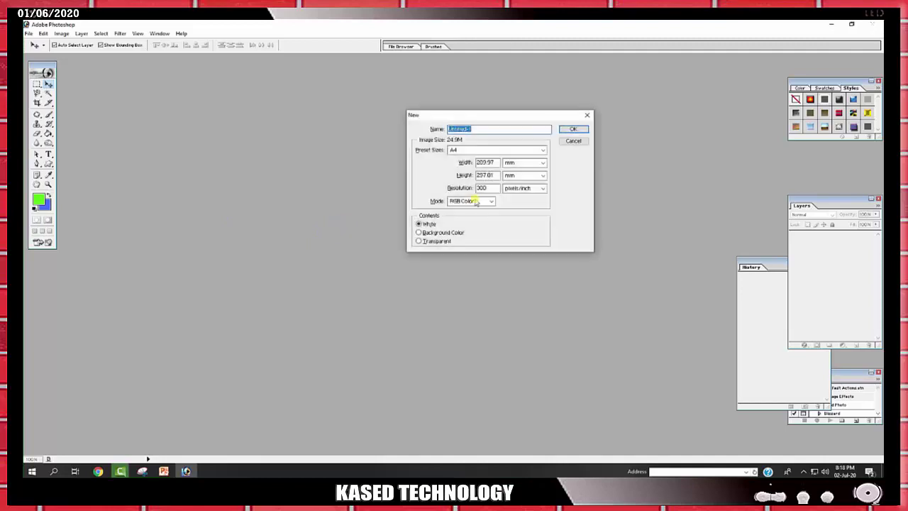
left_click(573, 130)
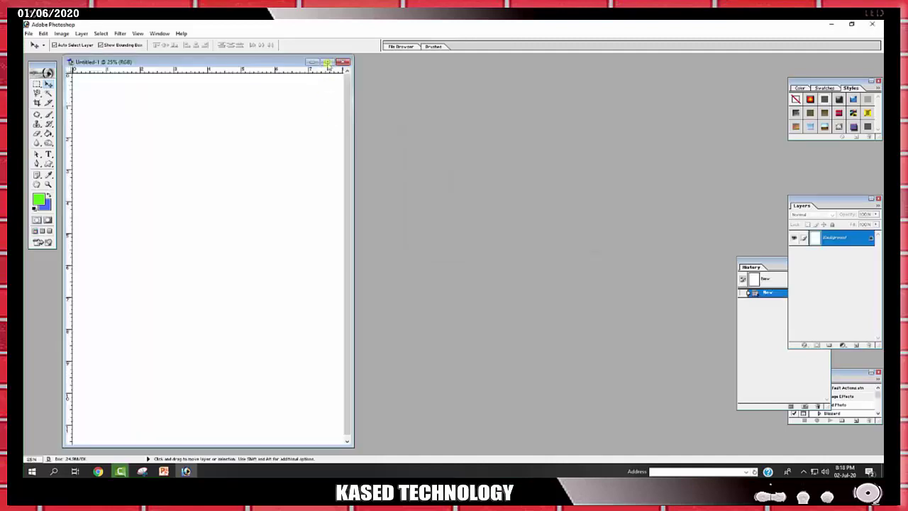
left_click(327, 63)
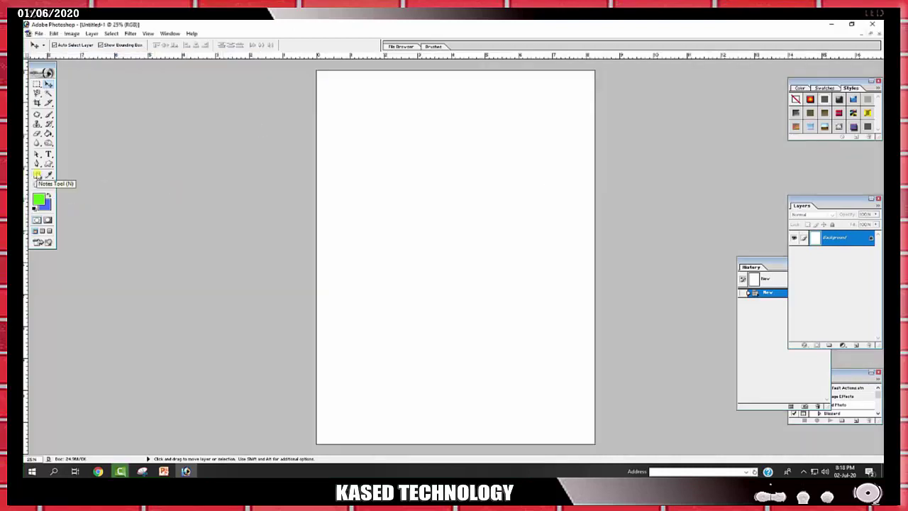
- Add a text note to the page, type and clear some text, then delete the note
left_click(36, 175)
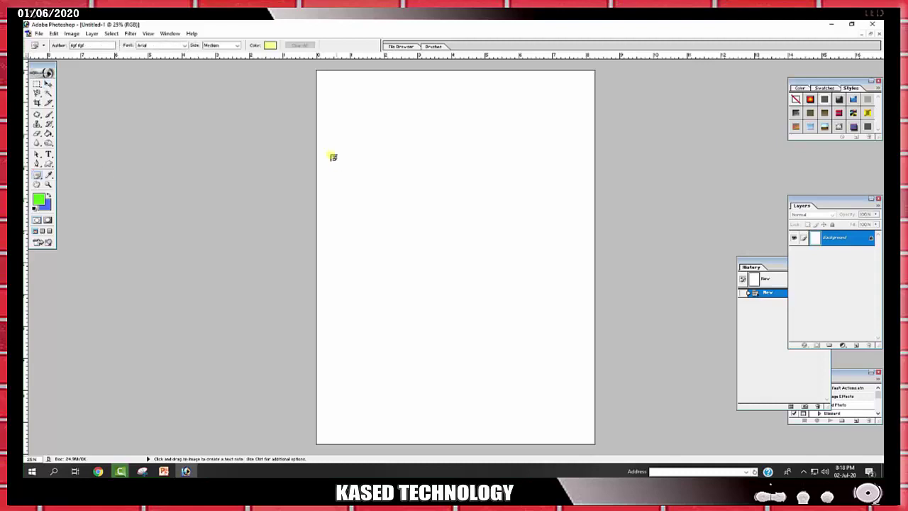
left_click(358, 146)
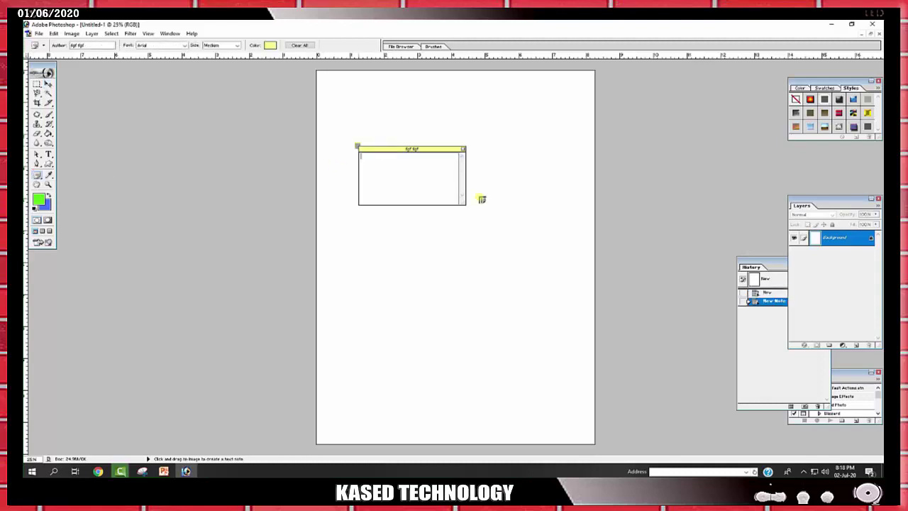
type("sjsdkl s dsht")
key("ctrl+a")
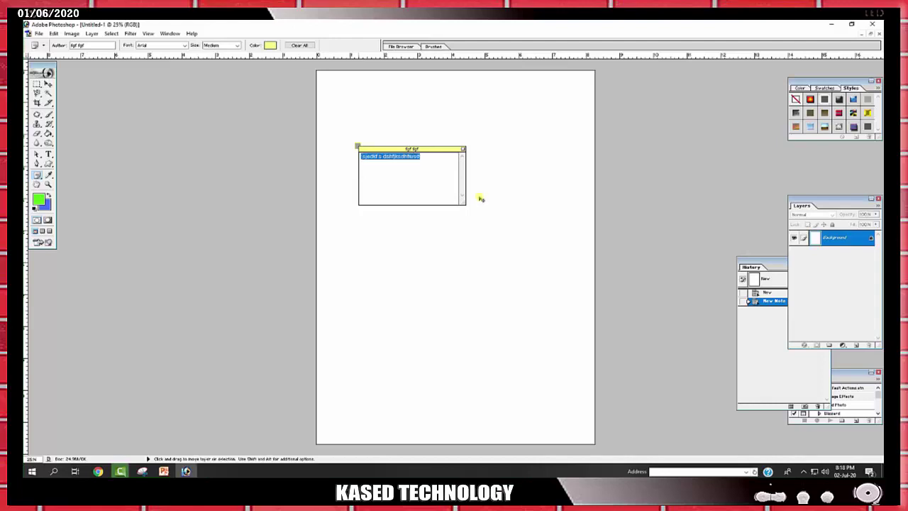
key("BackSpace")
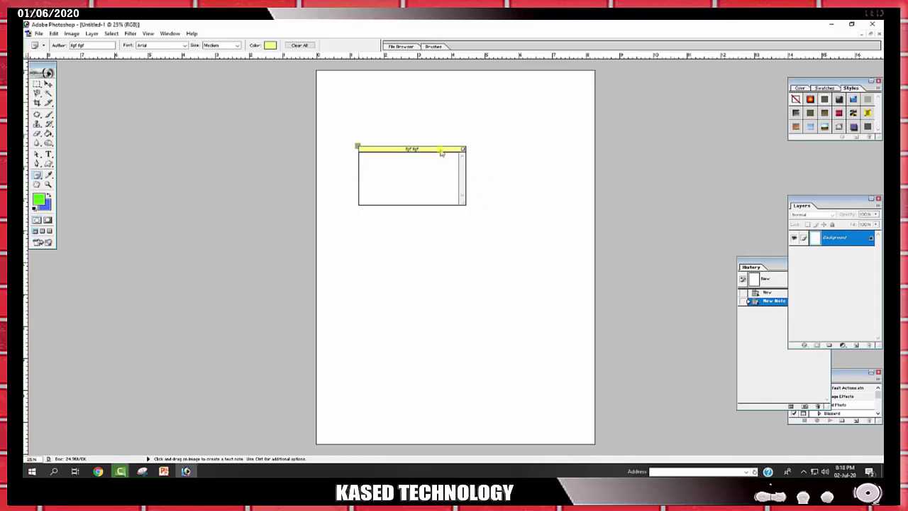
left_click_drag(439, 149, 406, 161)
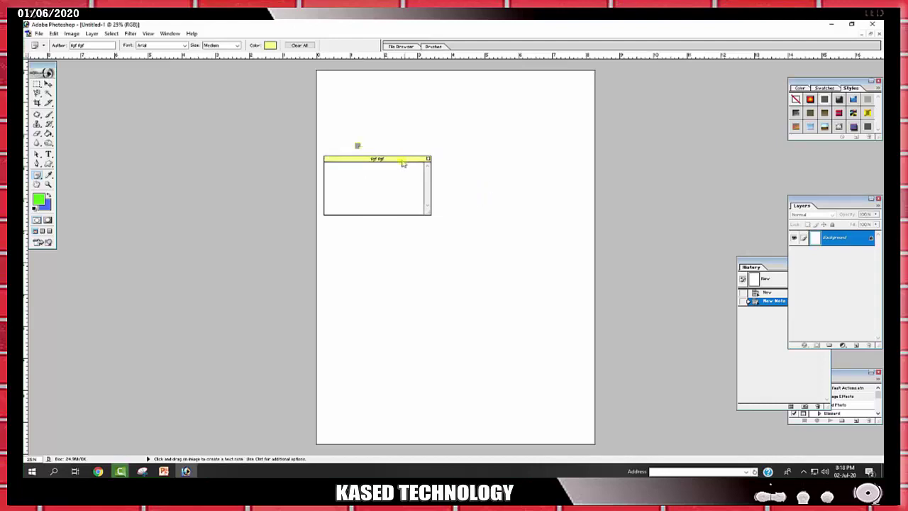
key("Delete")
left_click(417, 188)
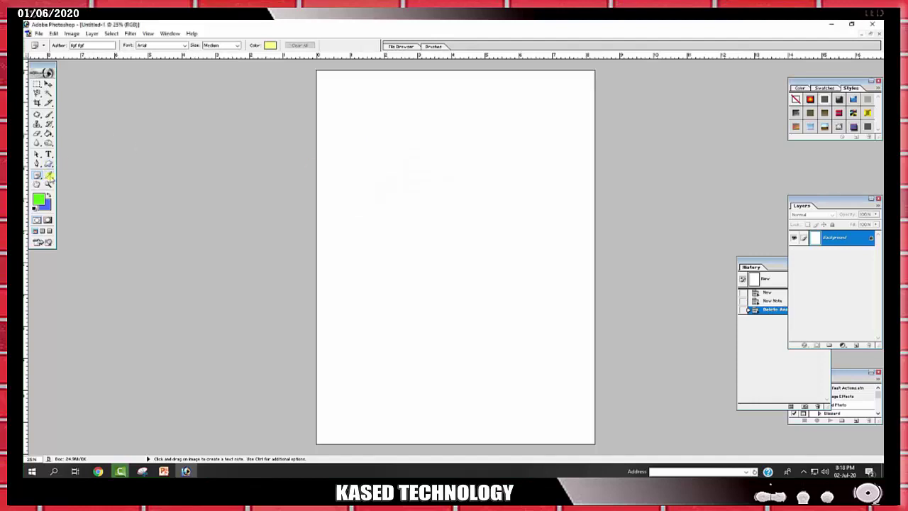
- Restore the document window, confirm the green foreground colour, and call up the Open dialog
left_click(50, 177)
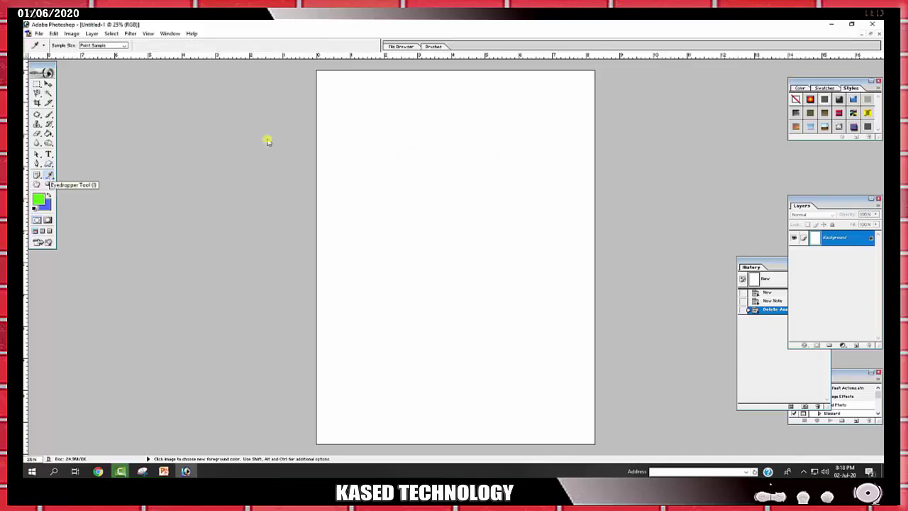
left_click(870, 34)
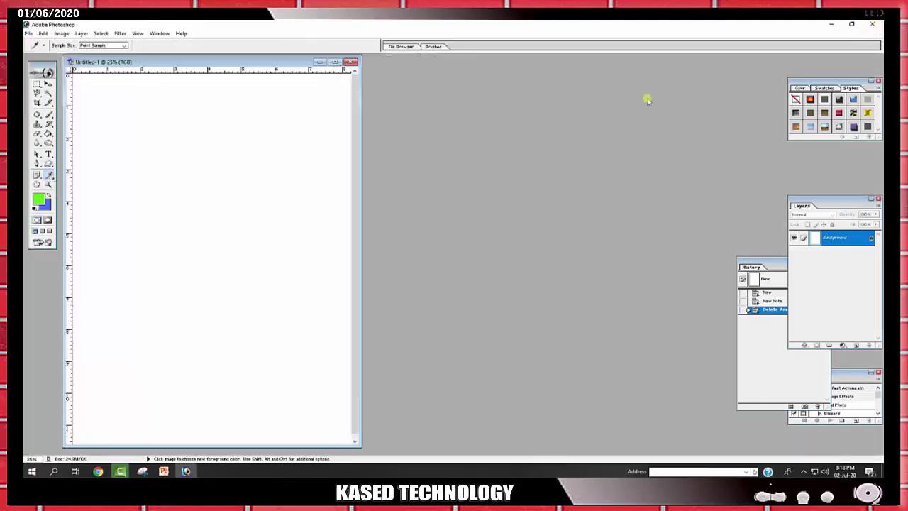
left_click(47, 83)
left_click(39, 200)
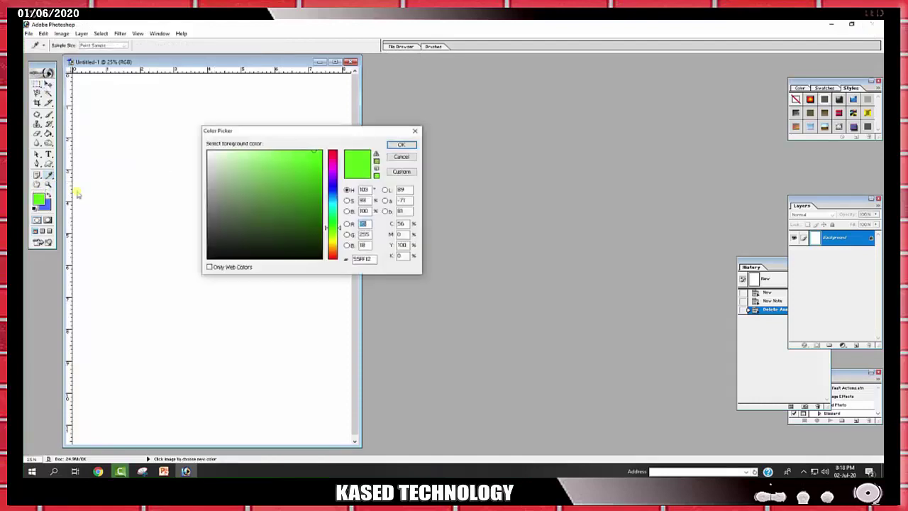
left_click(401, 146)
double_click(585, 202)
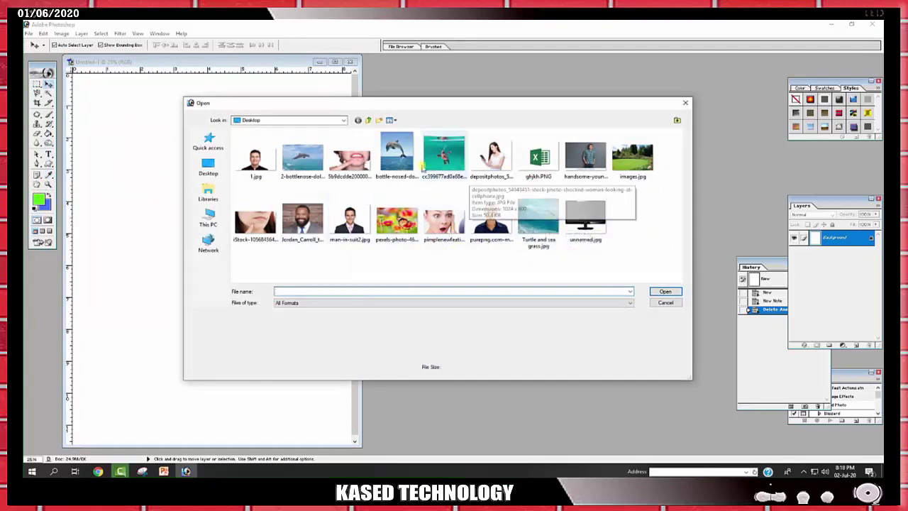
- Open the bottle-nosed dolphin photo and move its window right of the blank document
double_click(396, 152)
left_click_drag(254, 68, 567, 93)
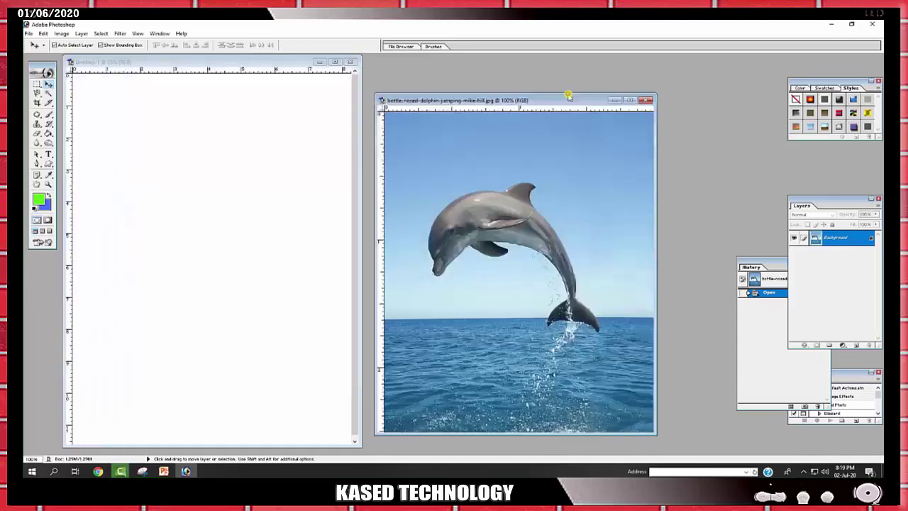
scroll(481, 360, "down", 1)
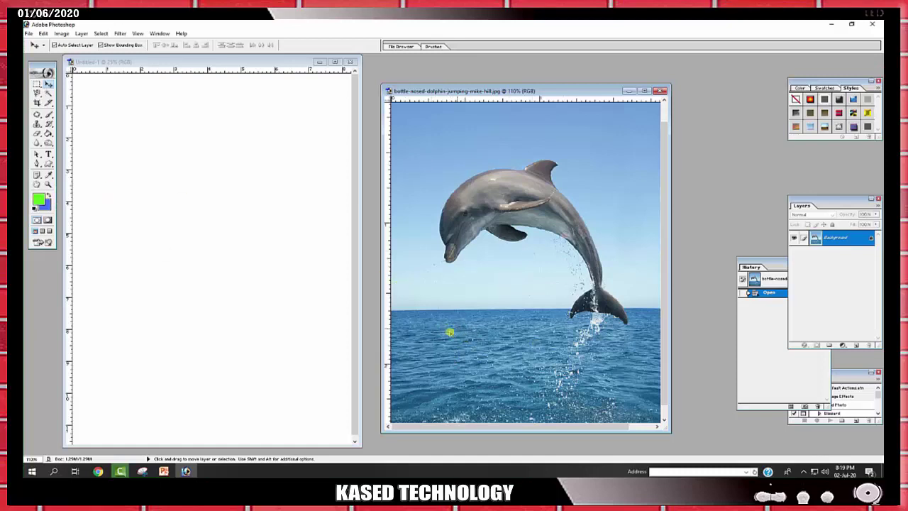
scroll(510, 318, "down", 1)
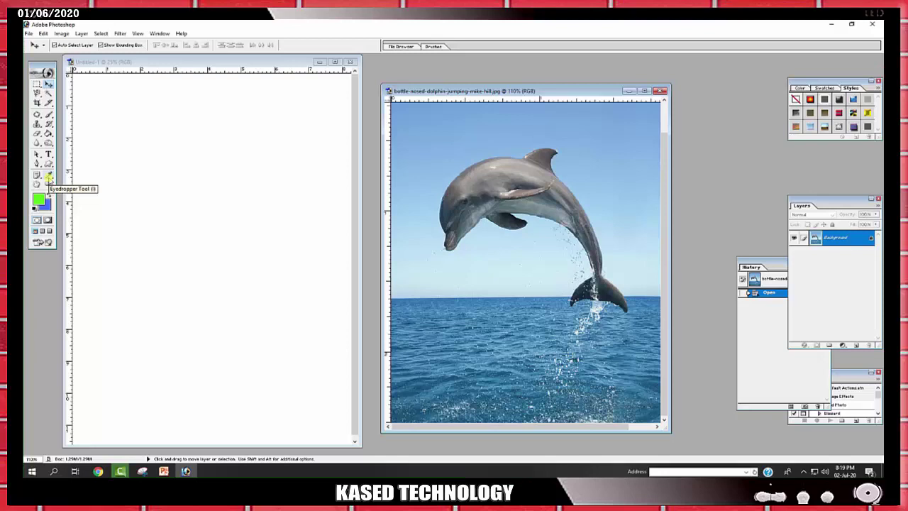
- Sample sea, sky and dolphin colours, ending with dark grey from the dolphin's head as foreground
left_click(48, 178)
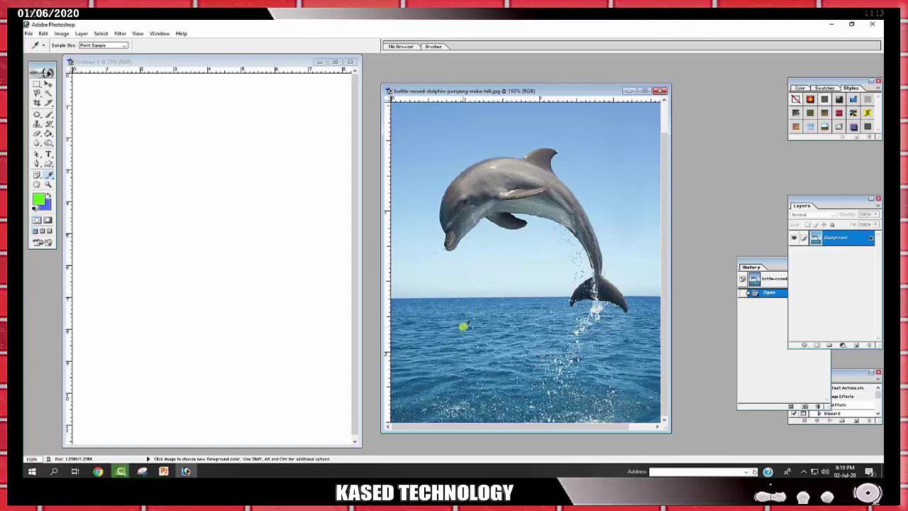
left_click(452, 326)
left_click(477, 281)
left_click(476, 185)
left_click(543, 157)
left_click(485, 182)
left_click(563, 164)
left_click(483, 187)
left_click(48, 84)
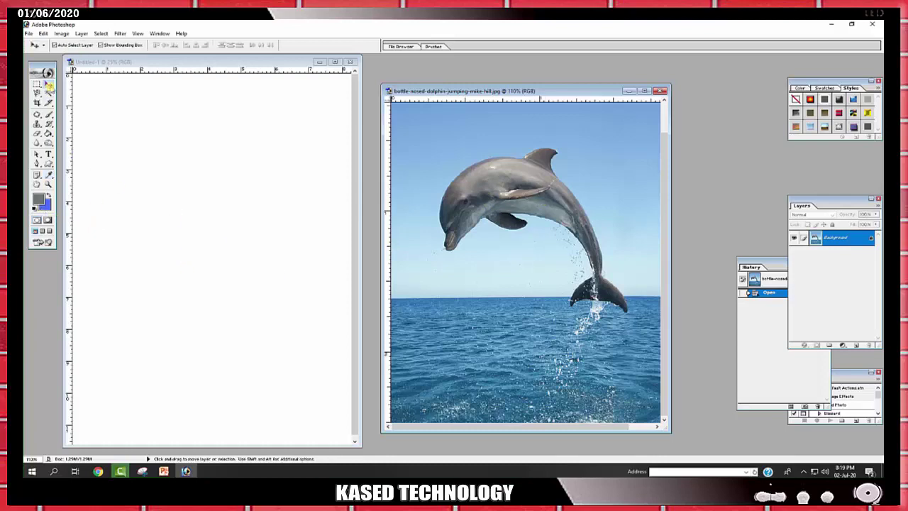
- Maximize Untitled-1, Magic Wand its white canvas, and Paint Bucket it dark grey
left_click(209, 70)
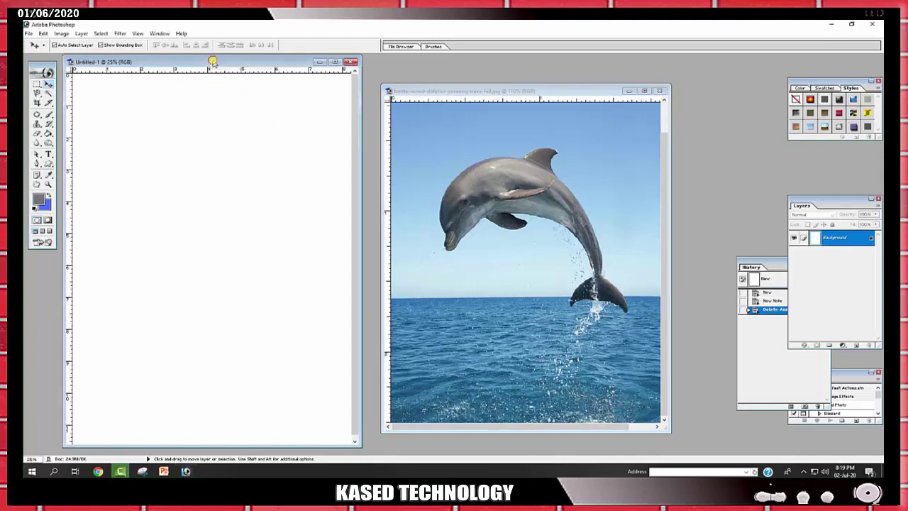
double_click(234, 61)
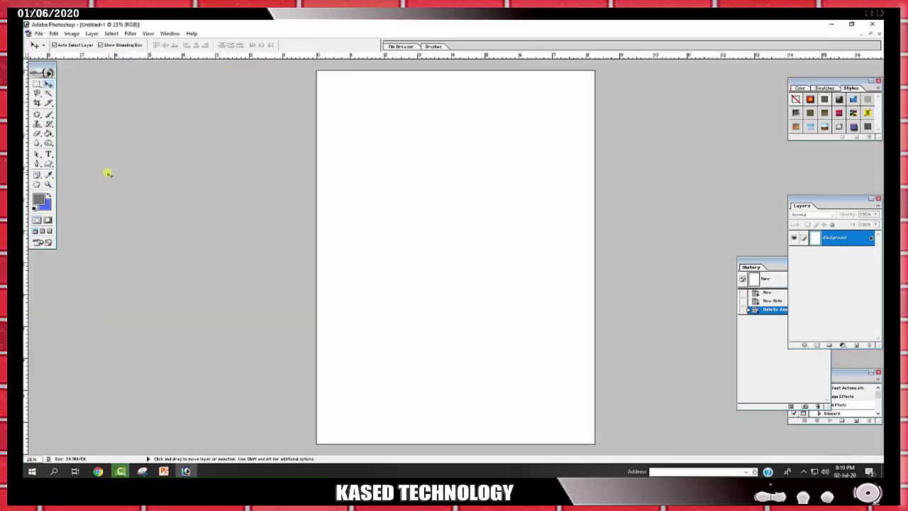
left_click(49, 93)
left_click(472, 207)
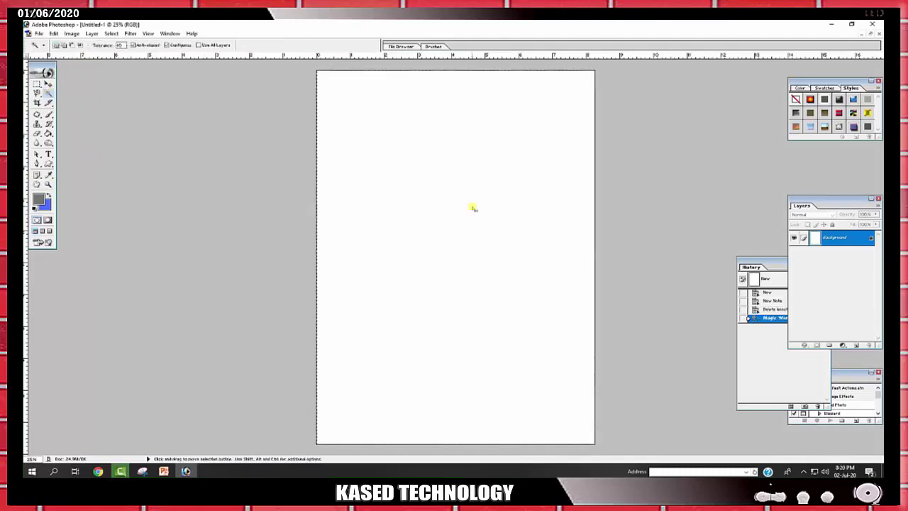
left_click(48, 133)
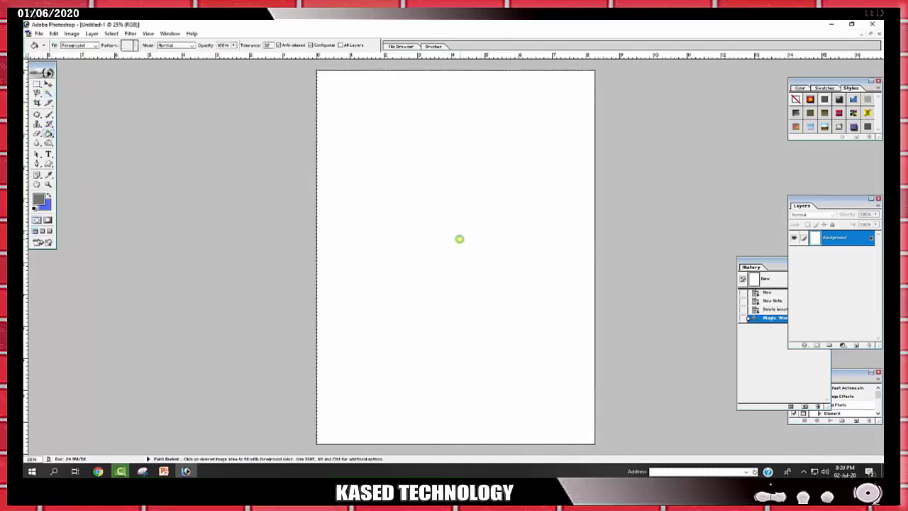
left_click(457, 237)
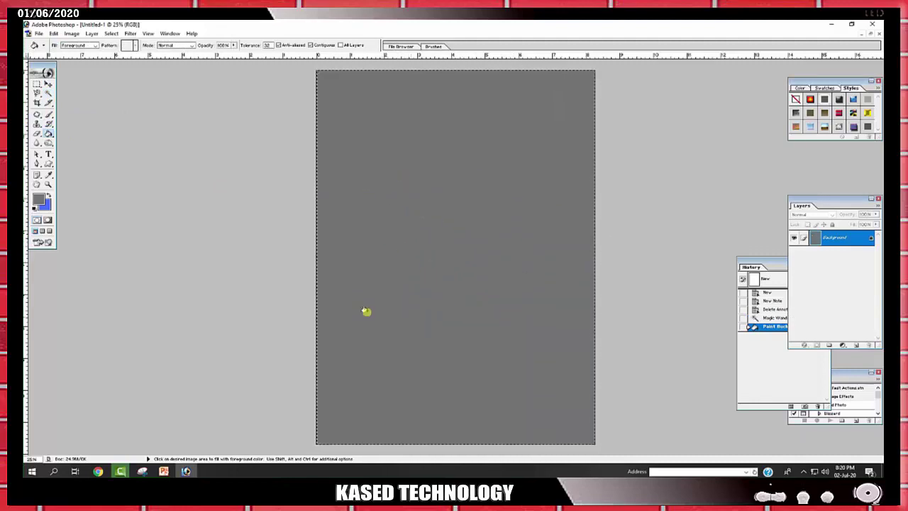
left_click(871, 34)
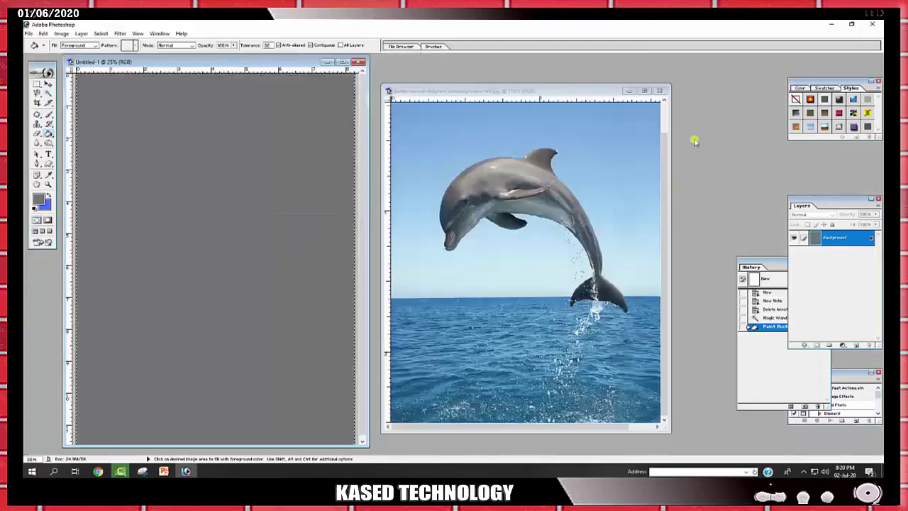
double_click(693, 140)
- Open pexels-photo-462118.jpeg and sample the butterfly wing's orange as foreground colour
double_click(416, 229)
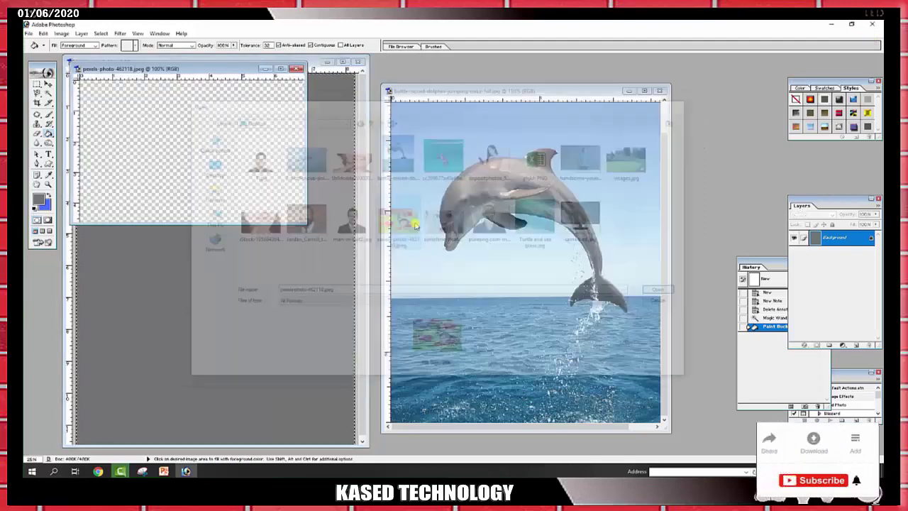
mouse_move(248, 67)
left_mouse_down()
mouse_move(561, 125)
mouse_move(608, 116)
left_mouse_up()
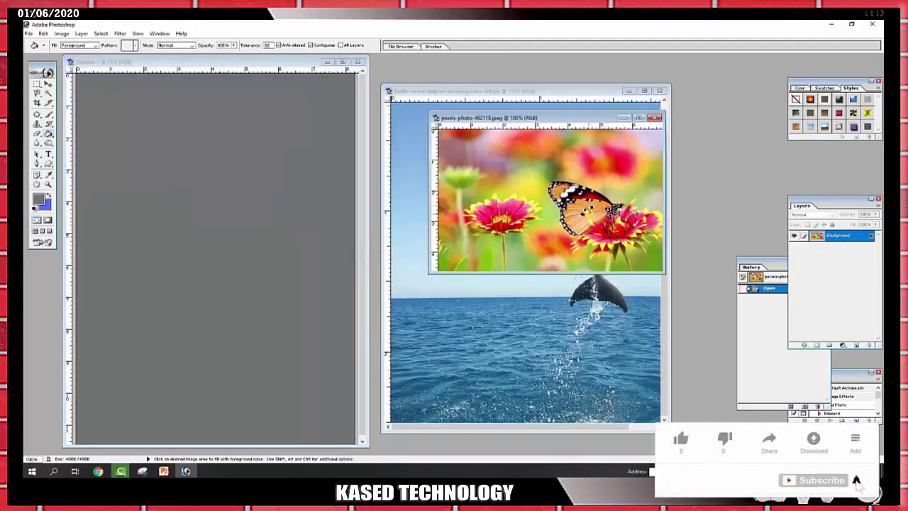
left_click(48, 175)
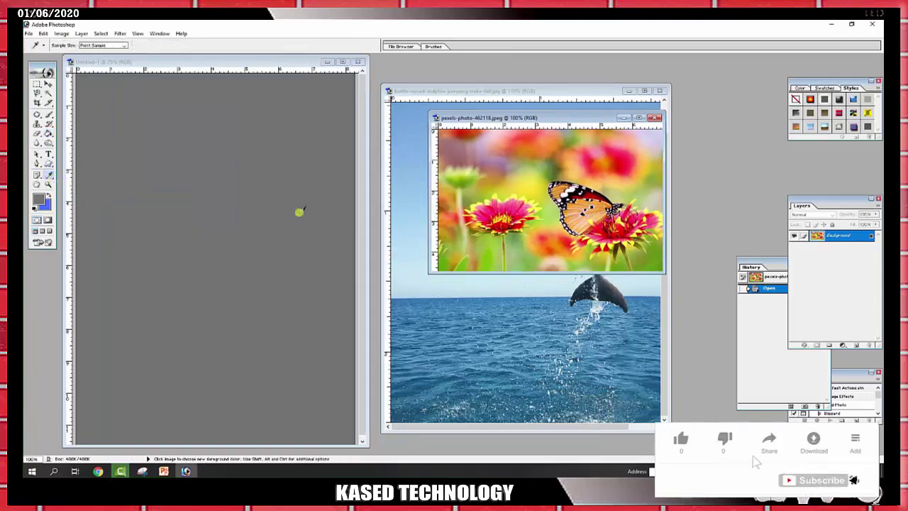
left_click(575, 208)
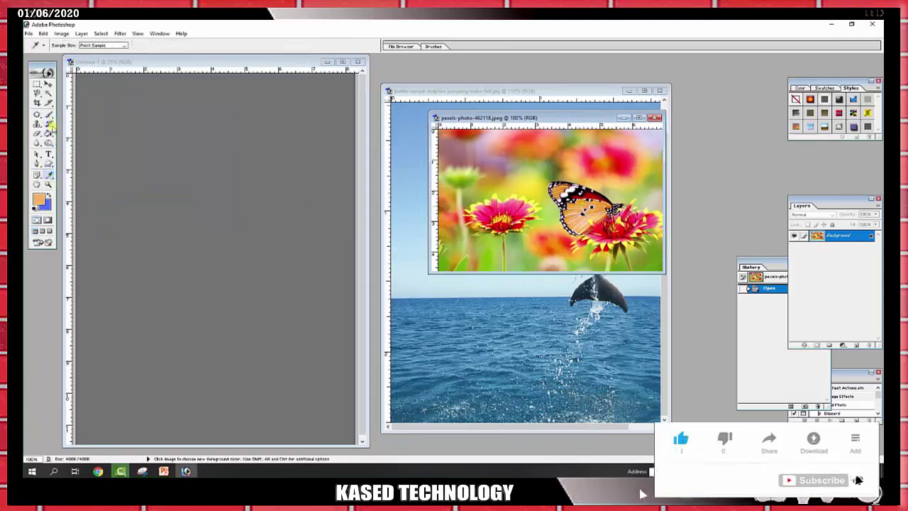
- Select the grey Untitled-1 canvas and refill it with the sampled orange
left_click(48, 93)
left_click(165, 190)
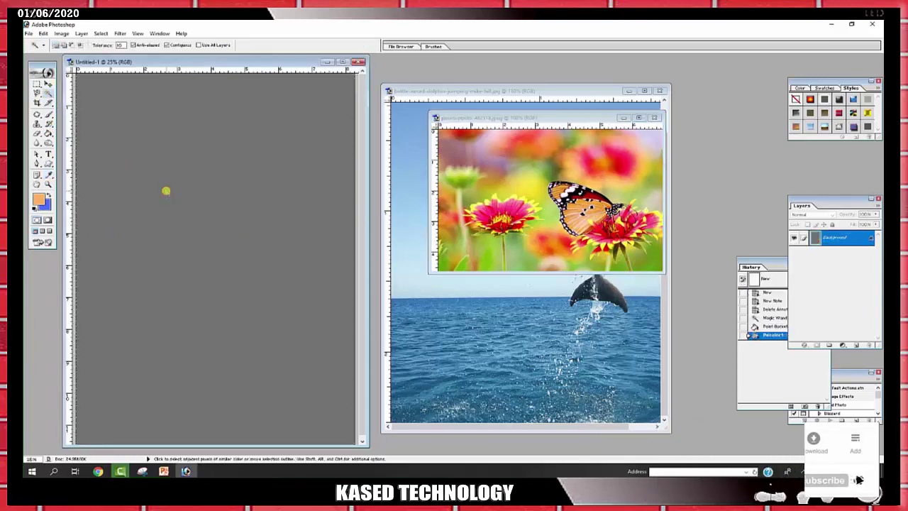
left_click(165, 190)
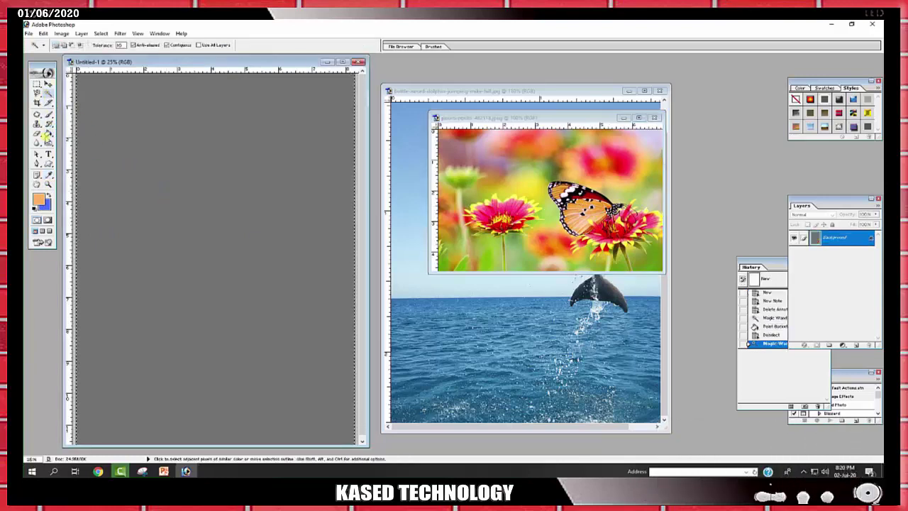
left_click(47, 134)
left_click(247, 189)
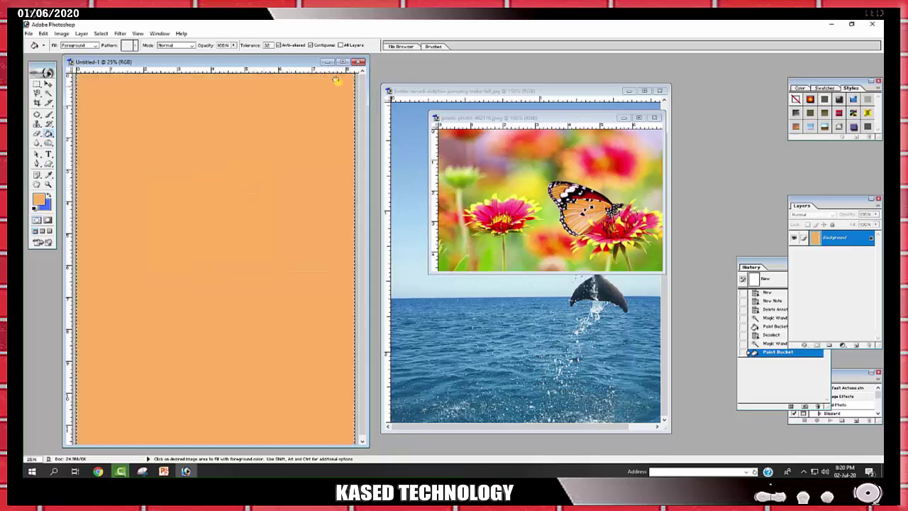
left_click(343, 62)
left_click(533, 238, "ctrl")
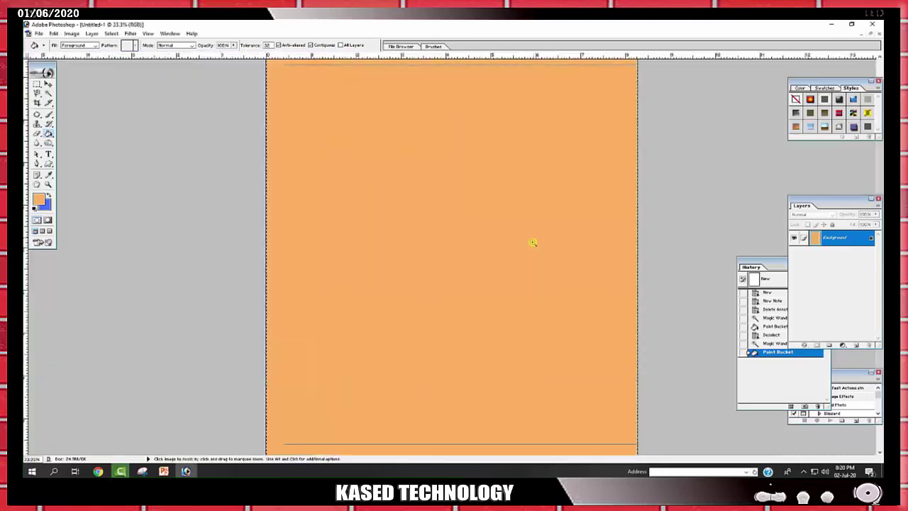
left_click(532, 242, "ctrl")
left_click(470, 260)
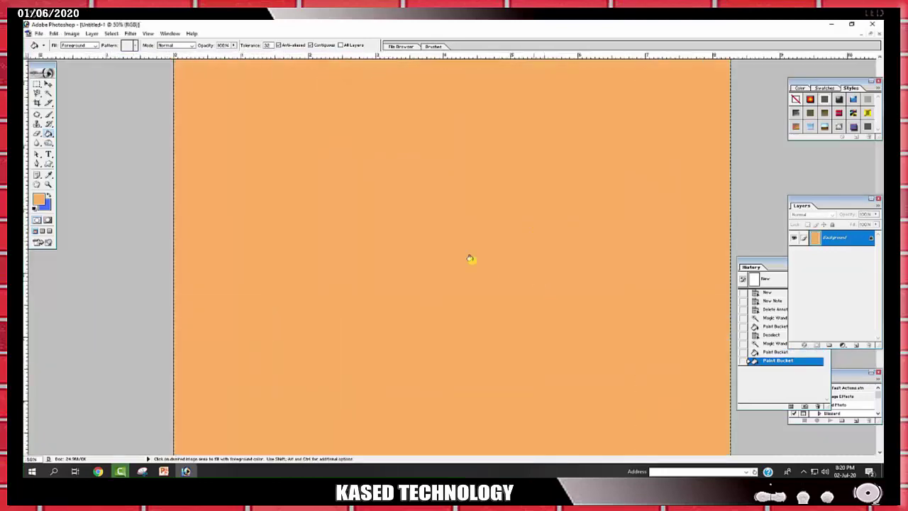
left_click(875, 32)
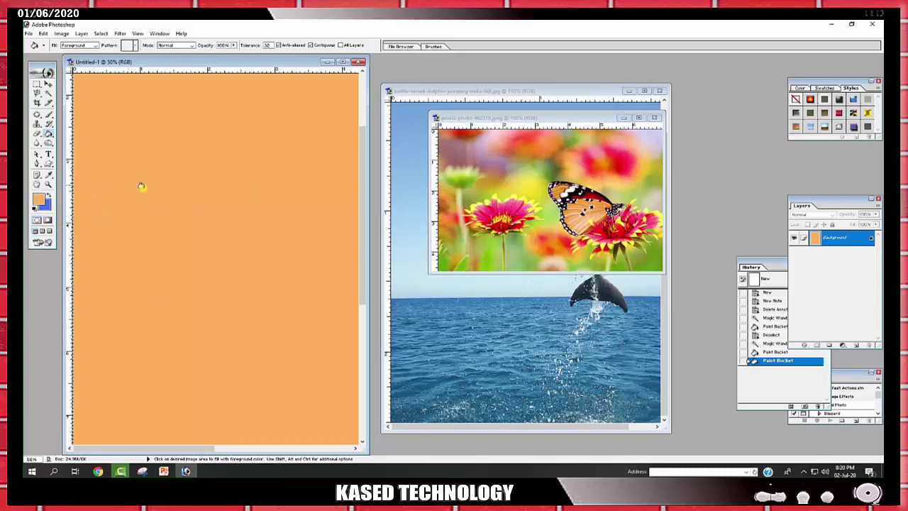
- Close the butterfly and dolphin photos, deselect, and close Untitled-1 without saving
left_click(653, 119)
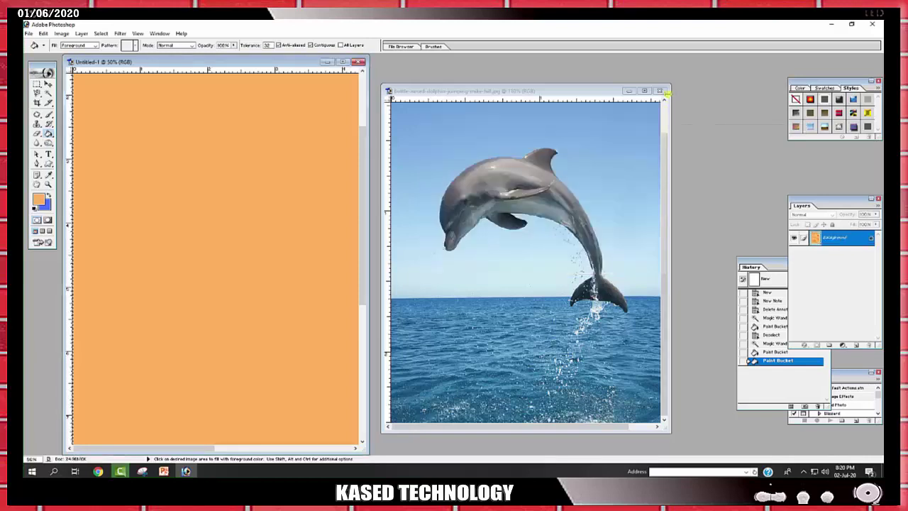
left_click(658, 91)
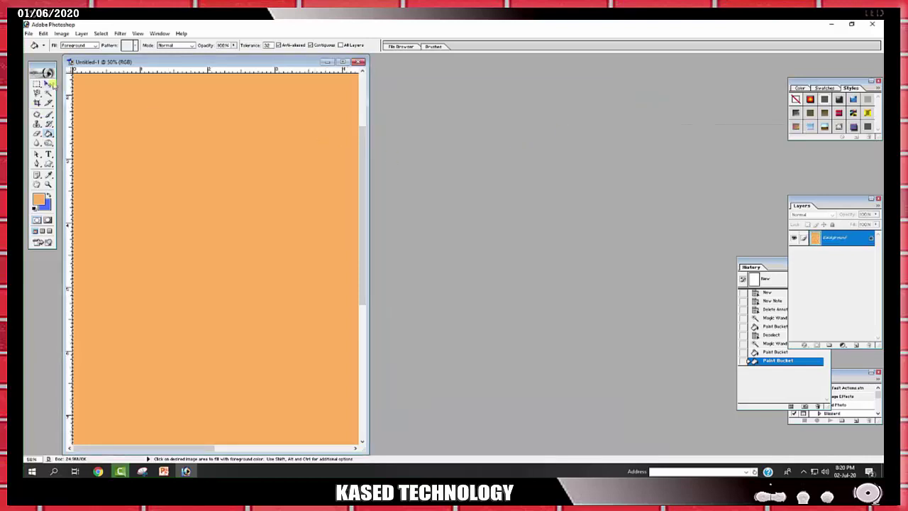
left_click(49, 84)
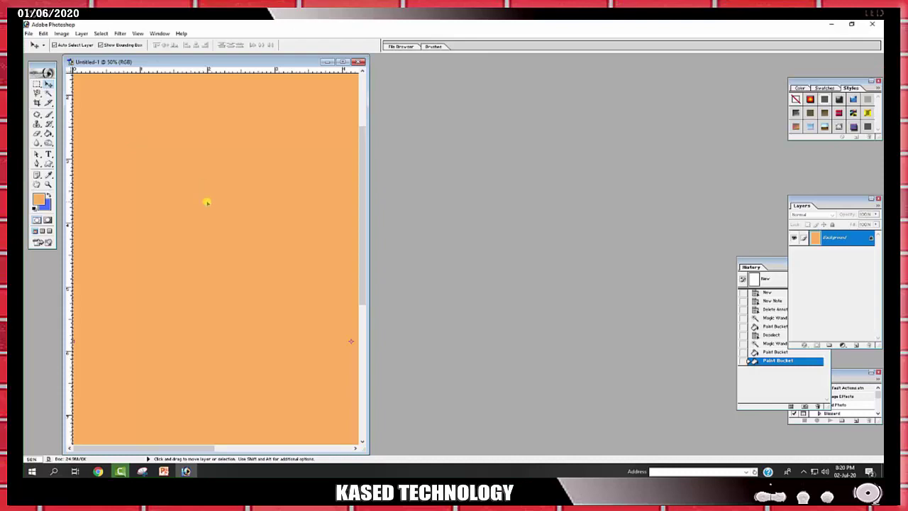
key("ctrl+d")
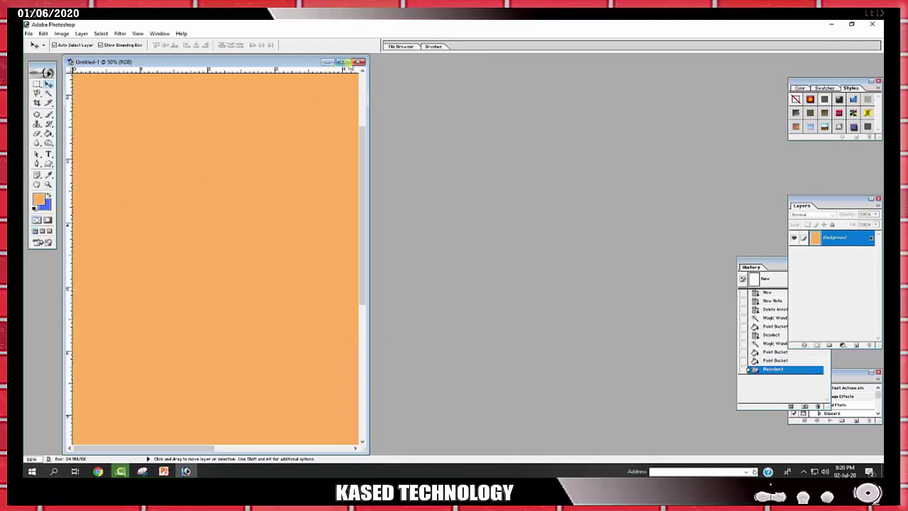
left_click(359, 62)
left_click(451, 190)
- Open 2-bottlenose-dolphin-jumping-martin-ruegner.jpg, discard its profile, maximize it and zoom to 400%
double_click(483, 235)
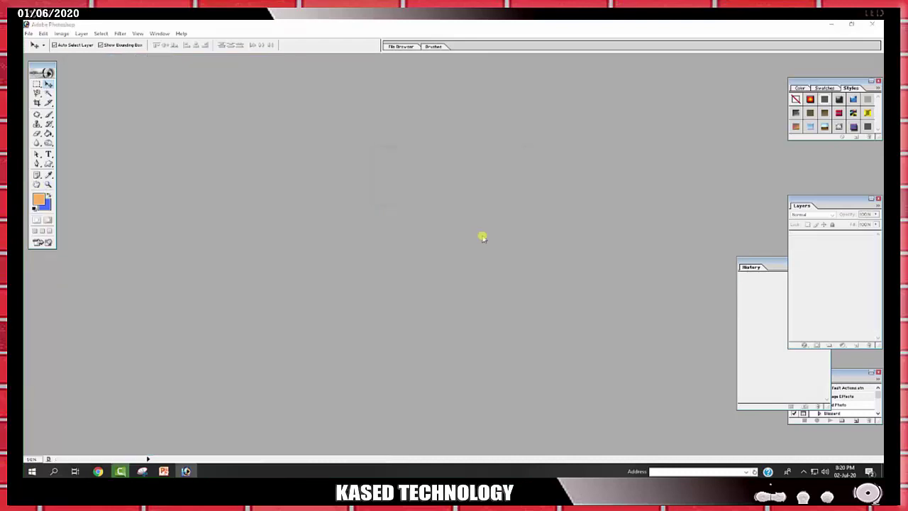
left_click(397, 221)
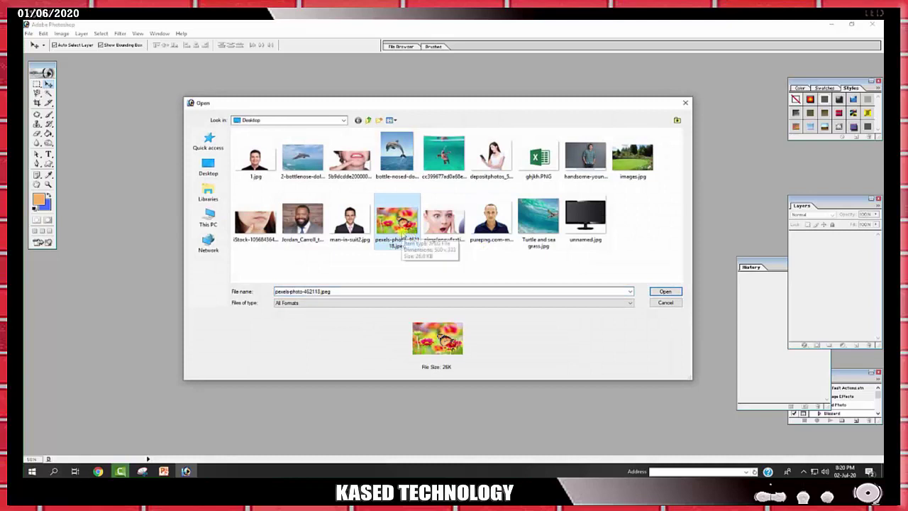
double_click(315, 161)
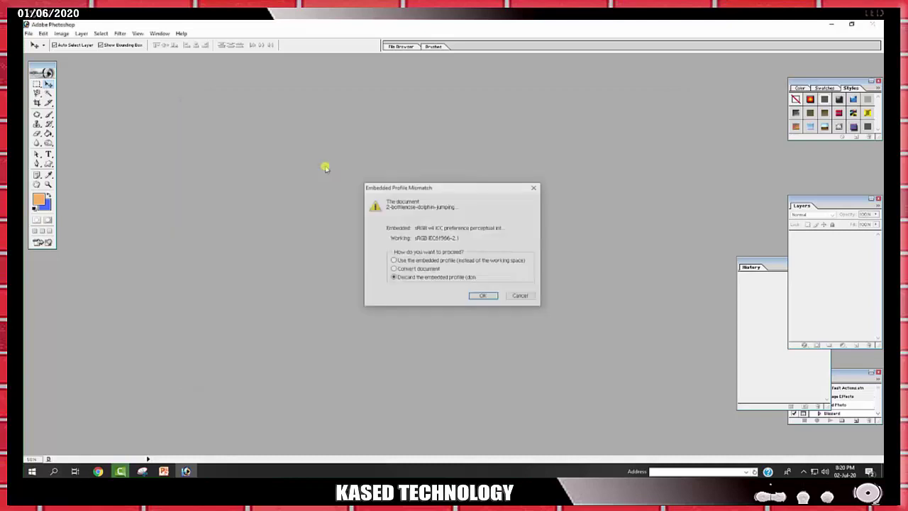
left_click(474, 295)
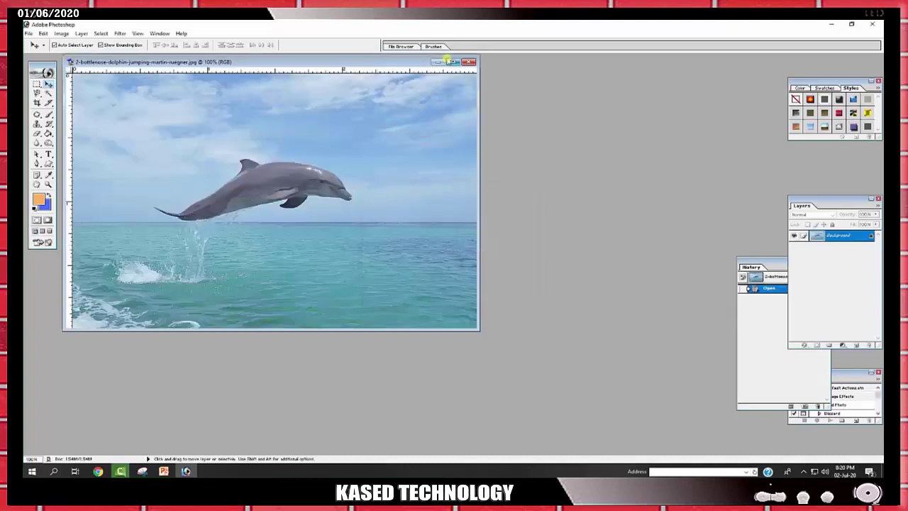
left_click(453, 62)
left_click(456, 296)
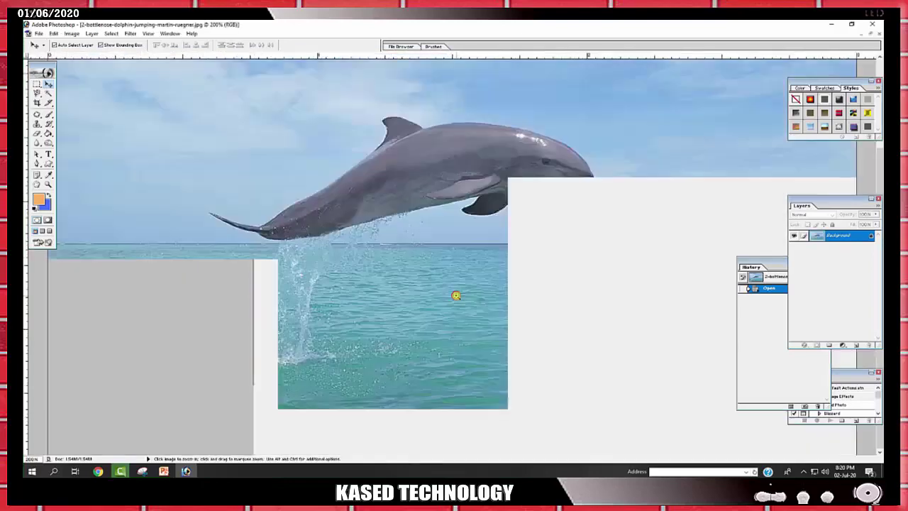
left_click(274, 290)
left_click(310, 269)
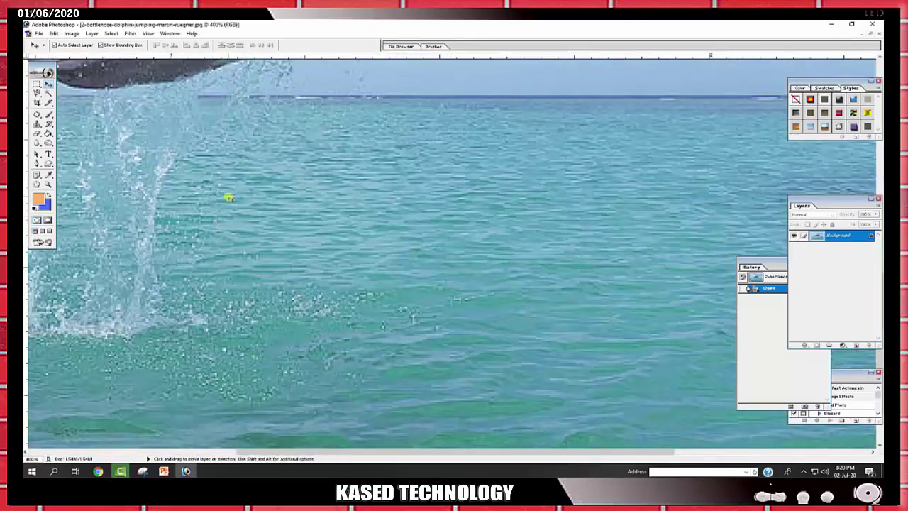
- Pan around the dolphin and try moving the locked background, dismissing the warnings
left_click(38, 184)
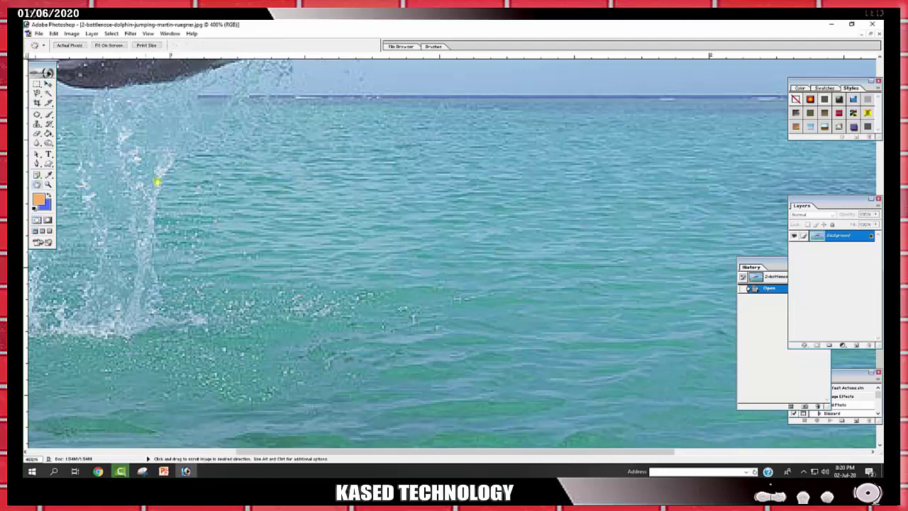
left_click_drag(181, 167, 245, 330)
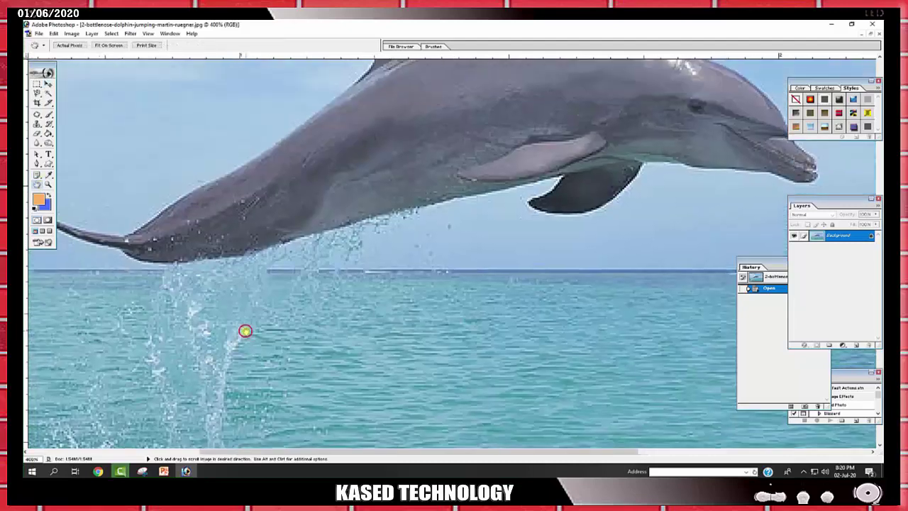
left_click(48, 83)
left_click(319, 230)
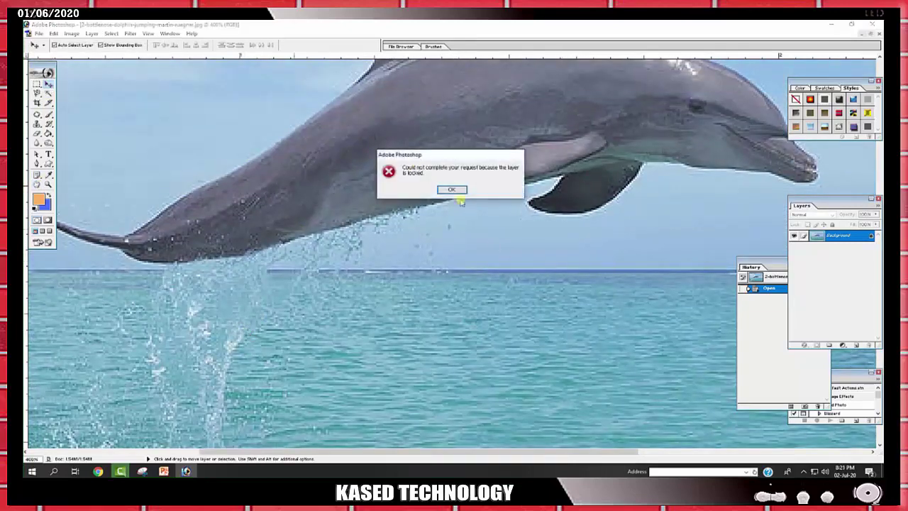
left_click(456, 191)
left_click(430, 306)
left_click(447, 189)
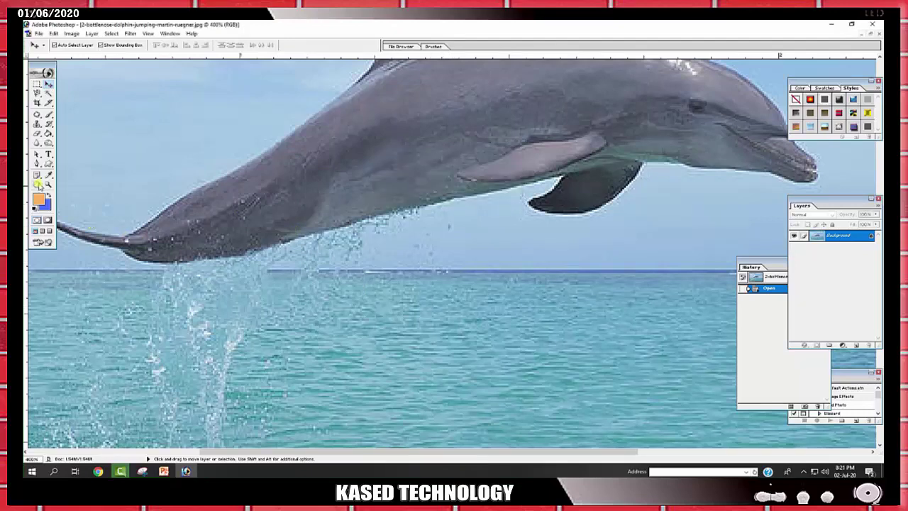
left_click(37, 183)
mouse_move(490, 134)
left_mouse_down()
mouse_move(399, 280)
mouse_move(348, 130)
mouse_move(628, 179)
mouse_move(551, 217)
left_mouse_up()
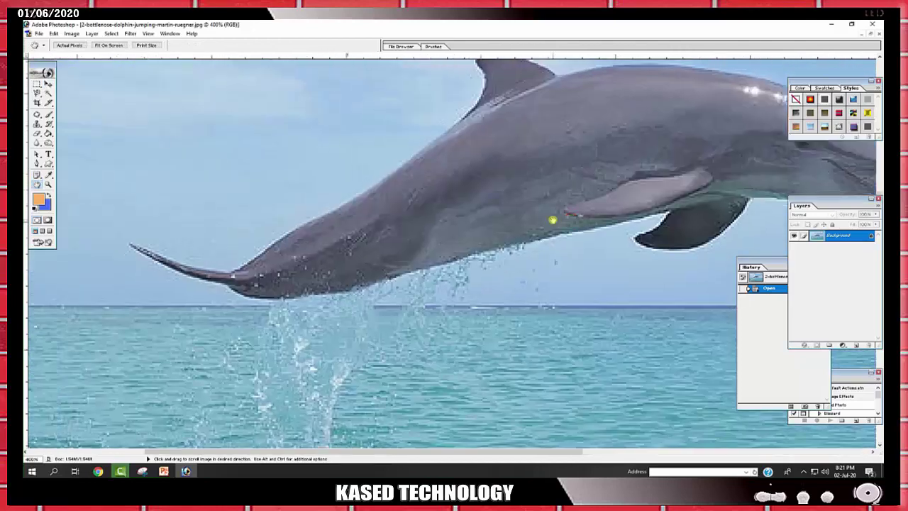
left_click(48, 84)
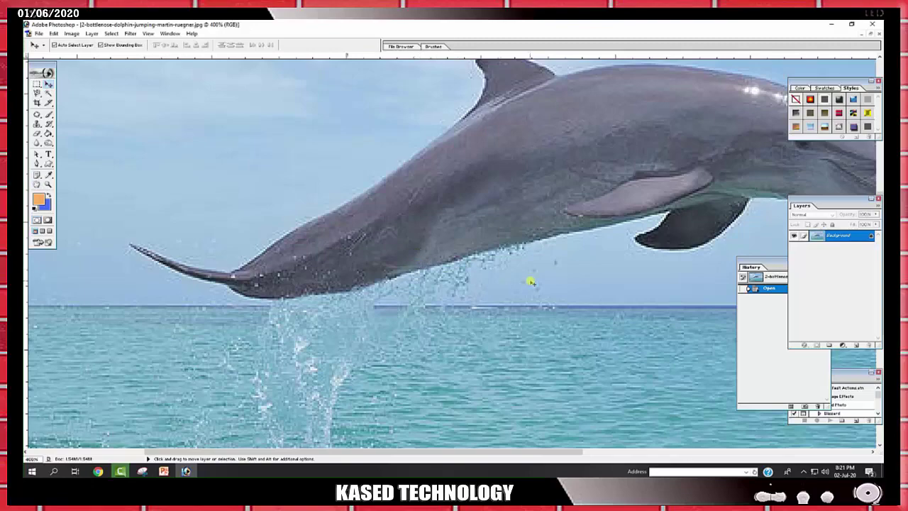
mouse_move(567, 288)
left_mouse_down()
mouse_move(454, 261)
mouse_move(245, 300)
mouse_move(318, 320)
mouse_move(161, 271)
mouse_move(350, 220)
mouse_move(296, 269)
mouse_move(519, 258)
mouse_move(342, 295)
left_mouse_up()
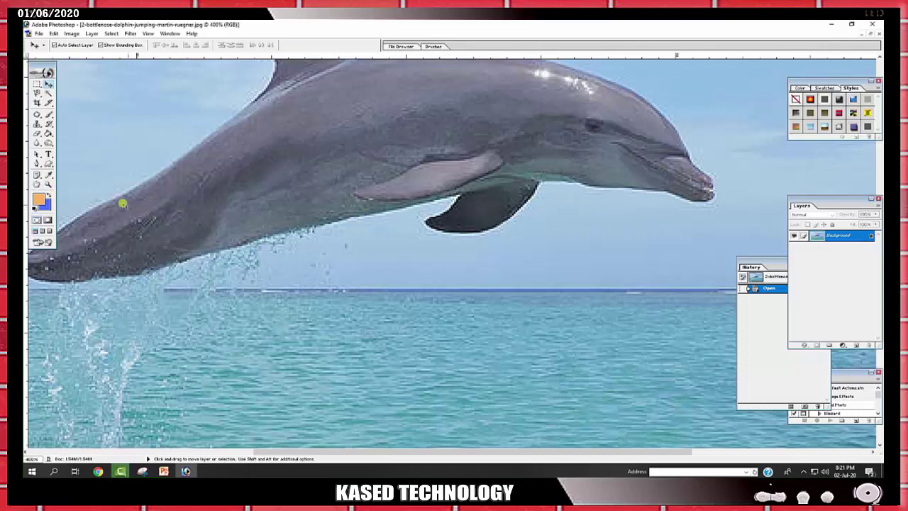
- Zoom in on the dolphin's head, out to the whole scene, then back in on the dolphin
left_click(48, 183)
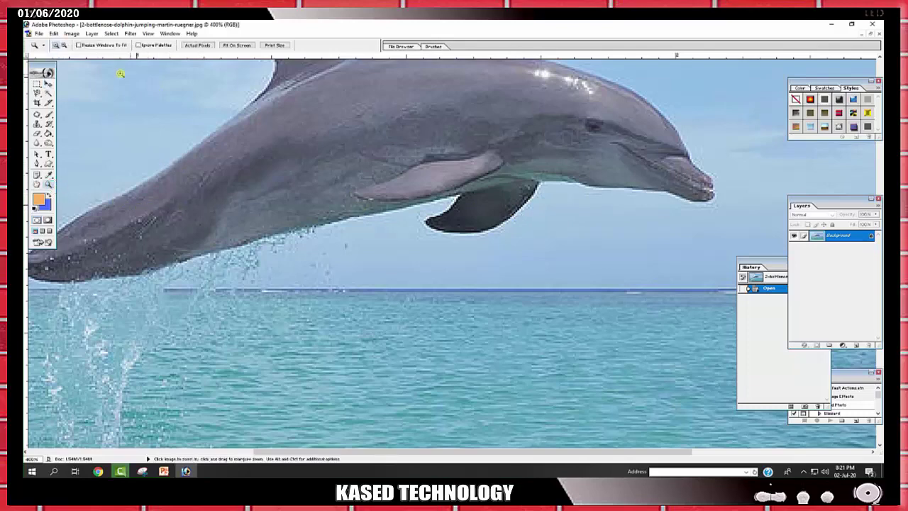
left_click(556, 190)
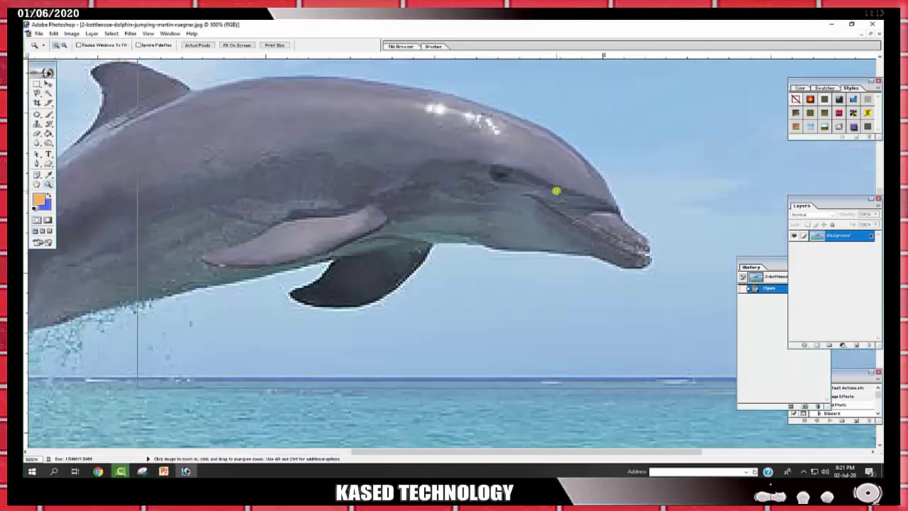
left_click(64, 46)
left_click(500, 276)
left_click(361, 258)
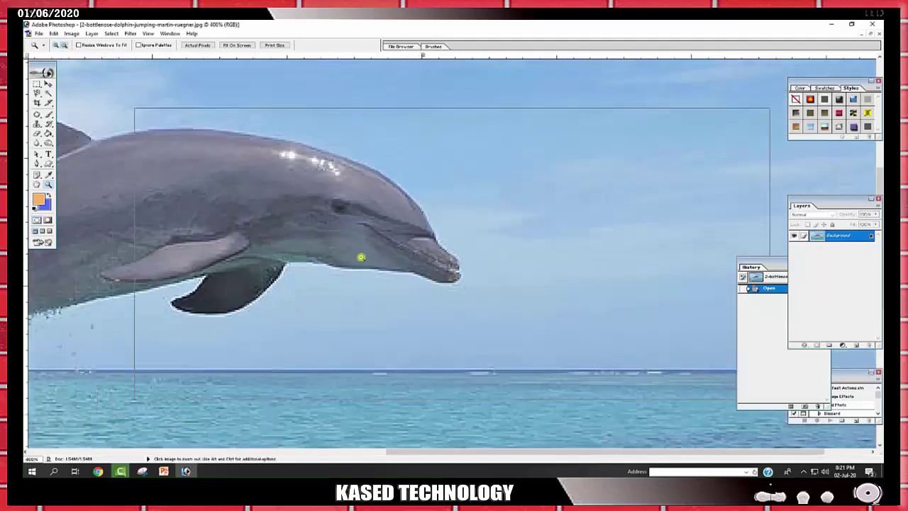
left_click(345, 245)
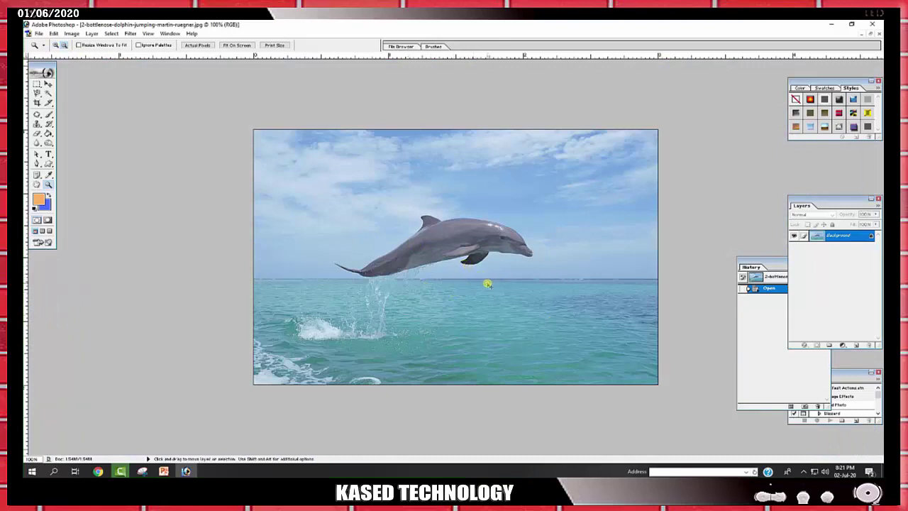
left_click(511, 268)
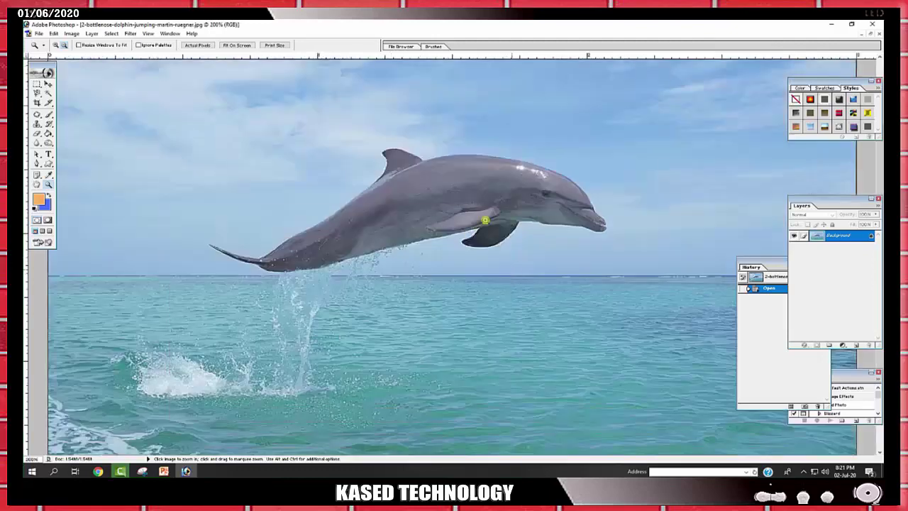
left_click(480, 214)
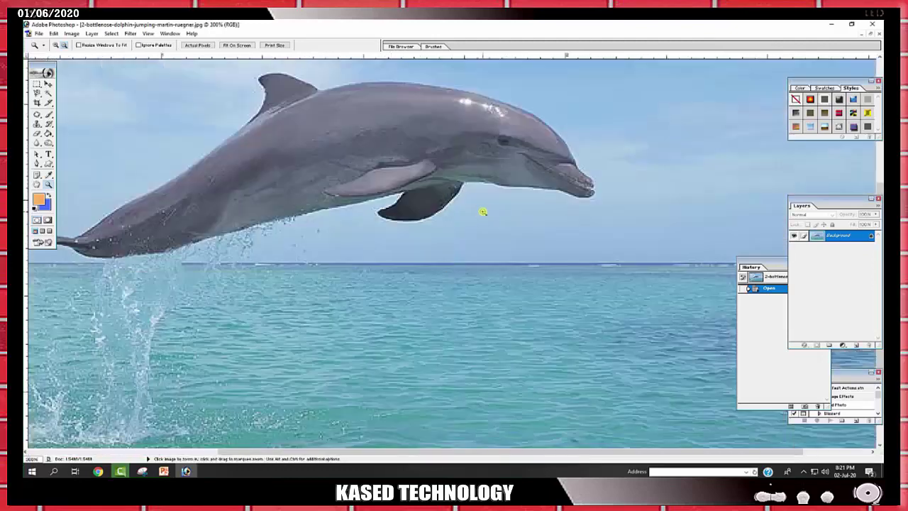
- Zoom out to 33.3%, in to 300% and back to 100%, then close the photo without saving
left_click(482, 211, "alt")
left_click(497, 256, "alt")
left_click(501, 270, "alt")
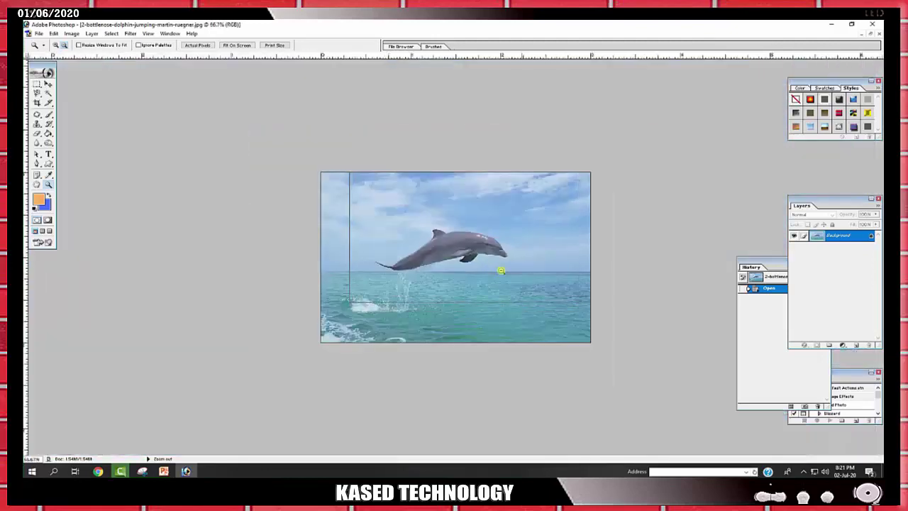
left_click(465, 266, "alt")
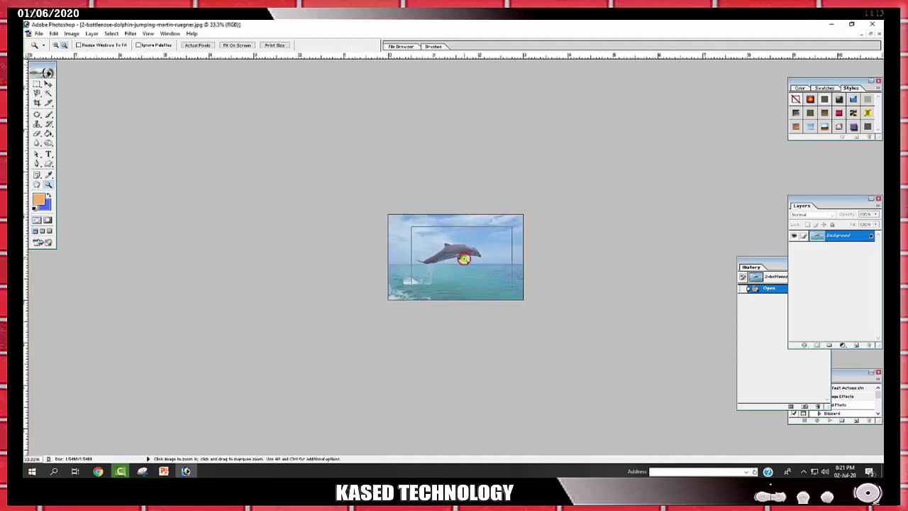
left_click(463, 259)
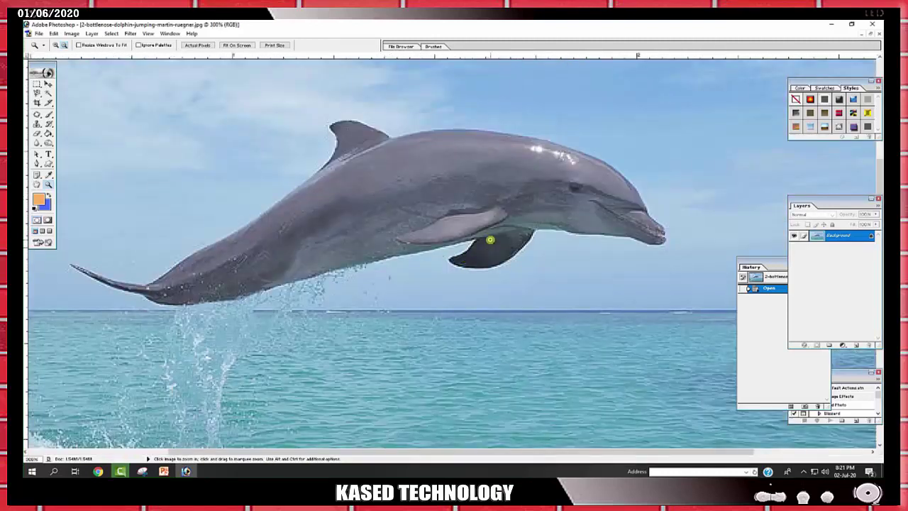
left_click(490, 239)
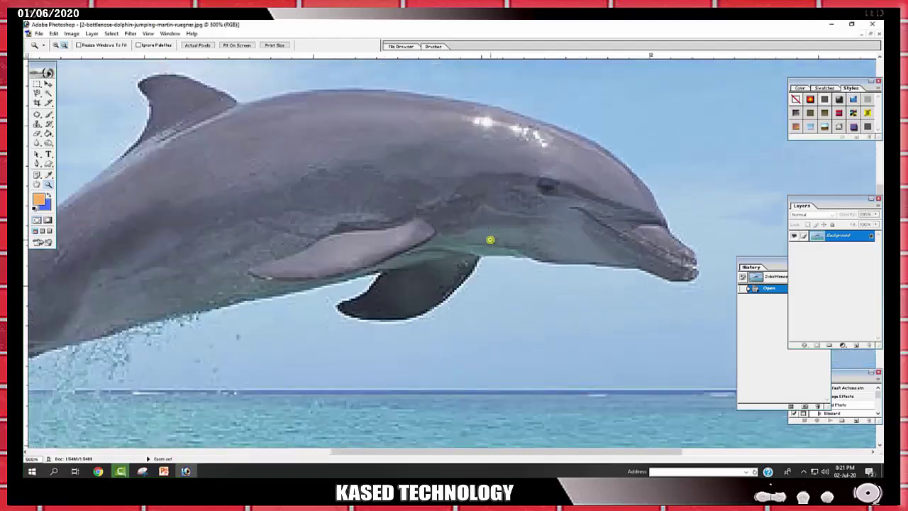
left_click(490, 240, "alt")
left_click(490, 240, "alt")
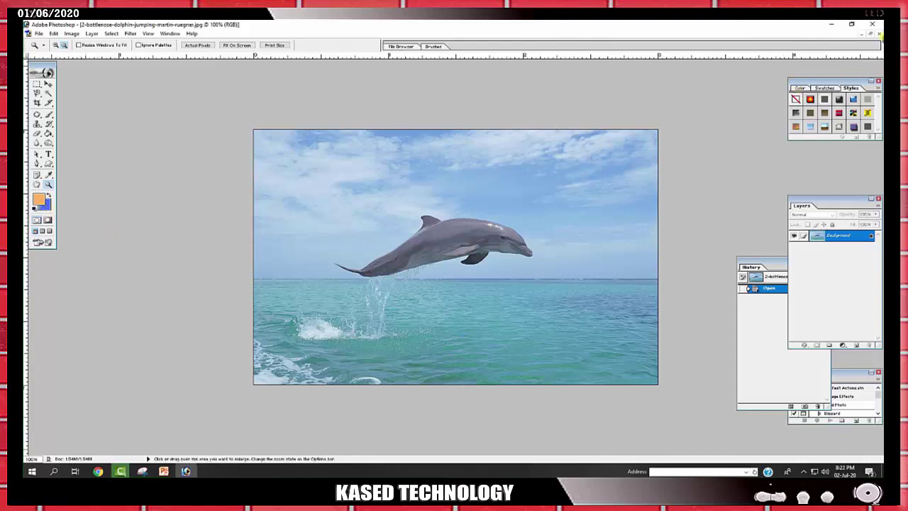
left_click(878, 36)
left_click(454, 190)
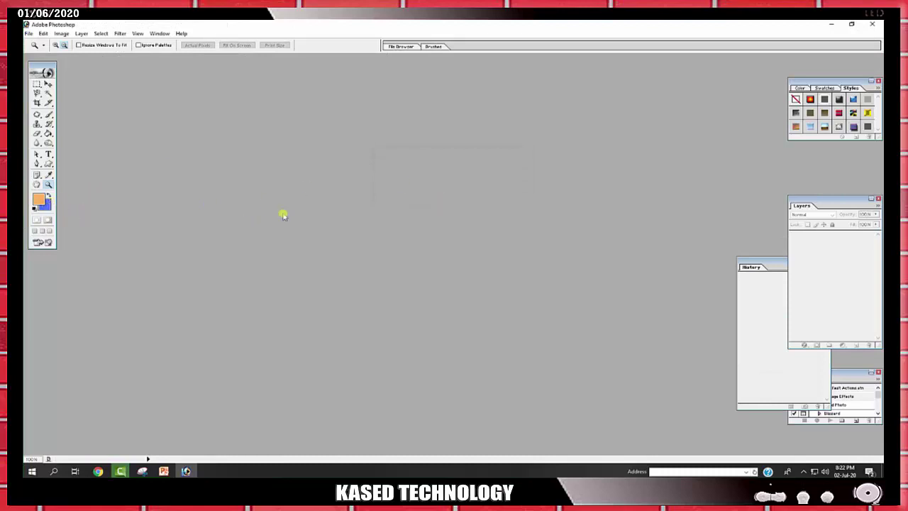
- Create an A4 canvas filled with the background colour (blue), then close it
key("ctrl+n")
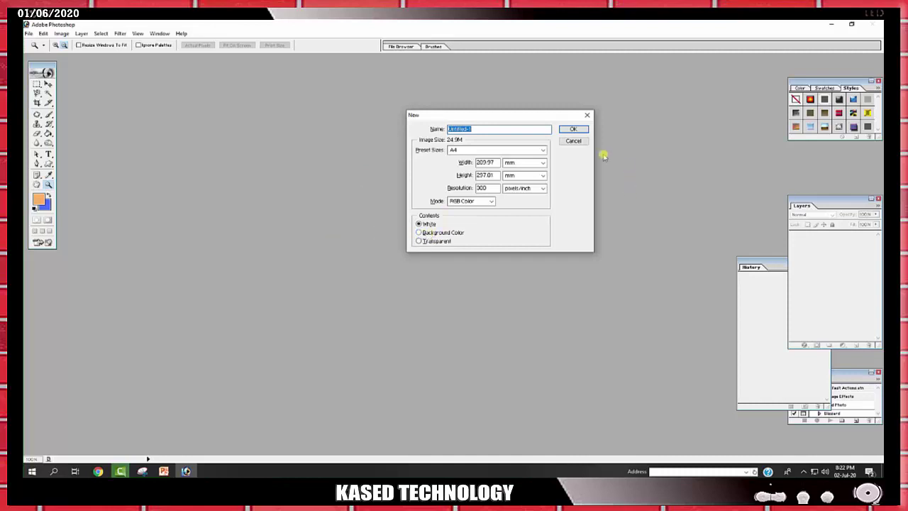
left_click(441, 234)
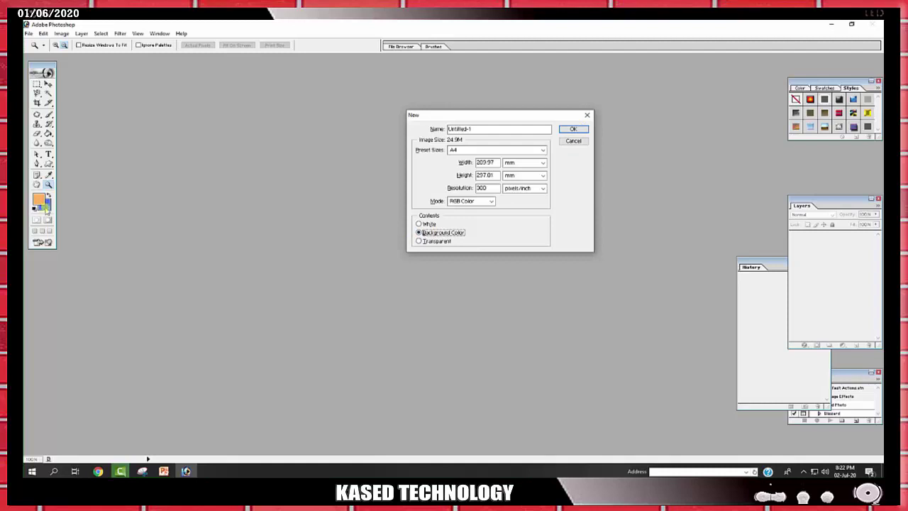
left_click(573, 128)
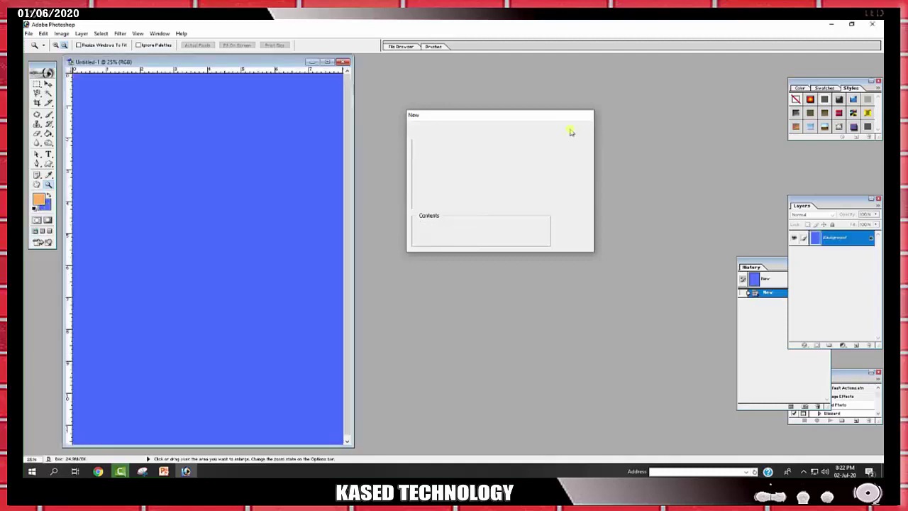
left_click(343, 62)
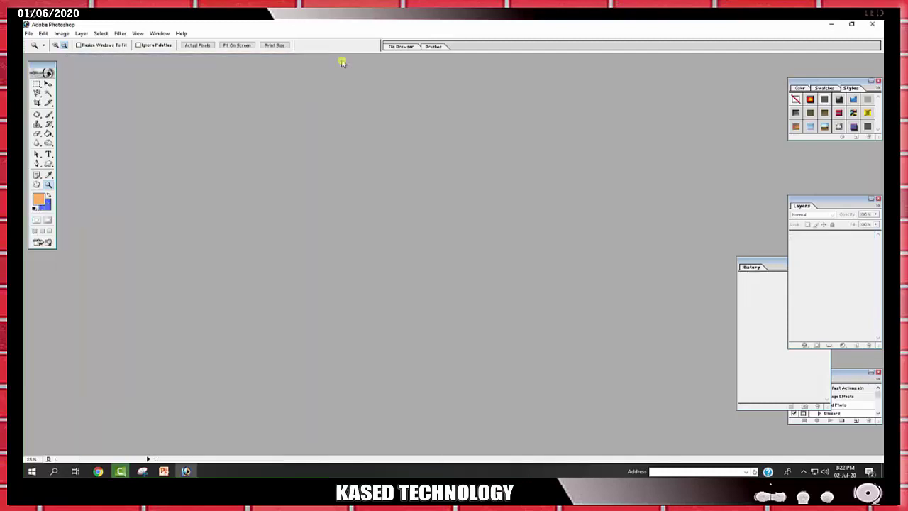
- Set the background colour to a saturated red
left_click(48, 208)
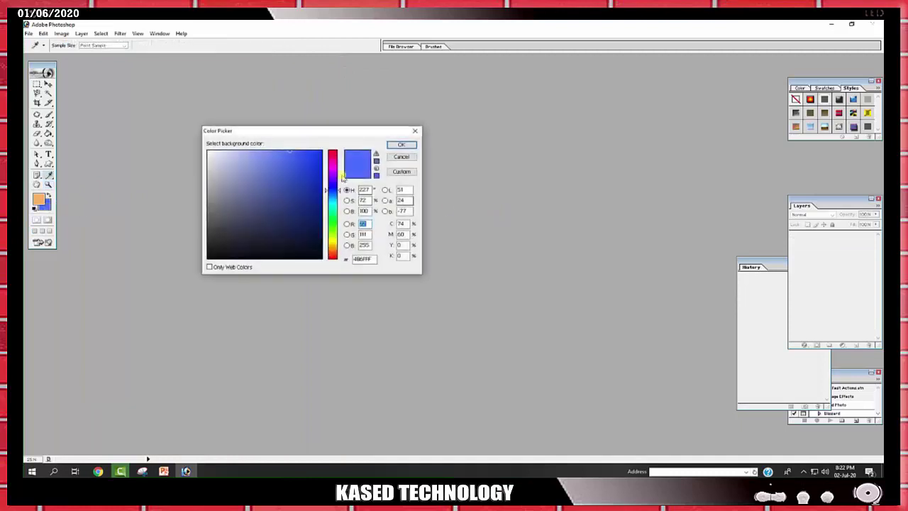
left_click(332, 151)
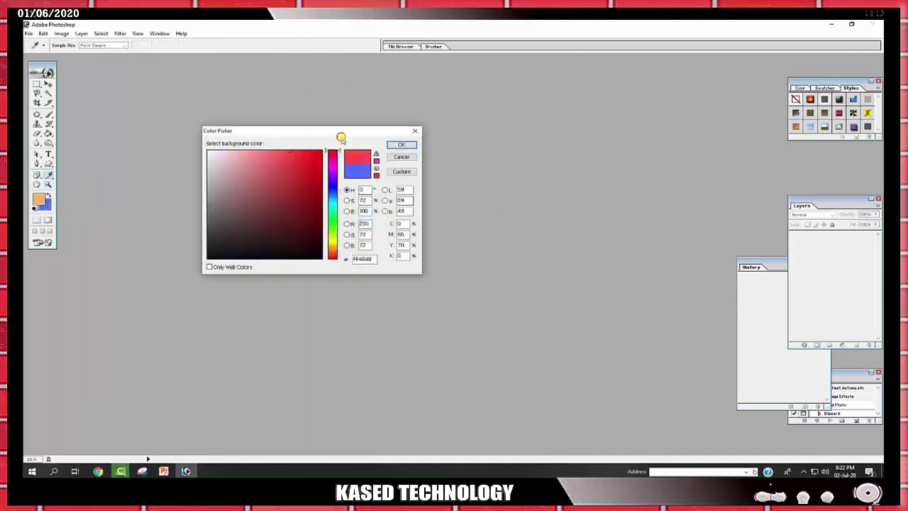
left_click(401, 145)
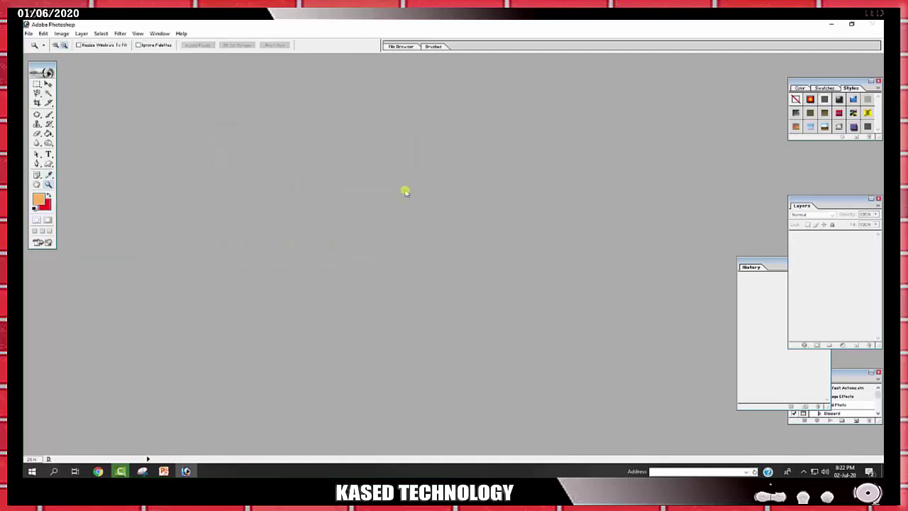
- Create a red-filled A4 canvas, close it, and start another new document
key("ctrl+n")
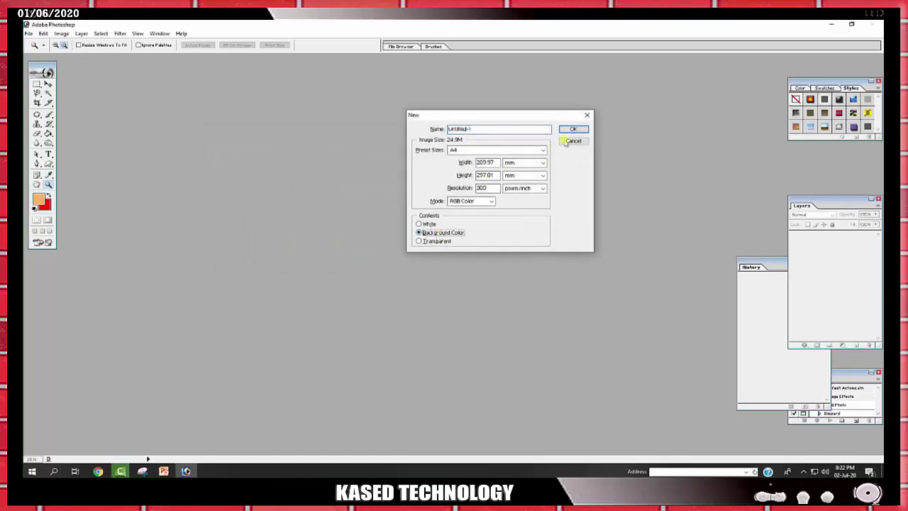
left_click(572, 129)
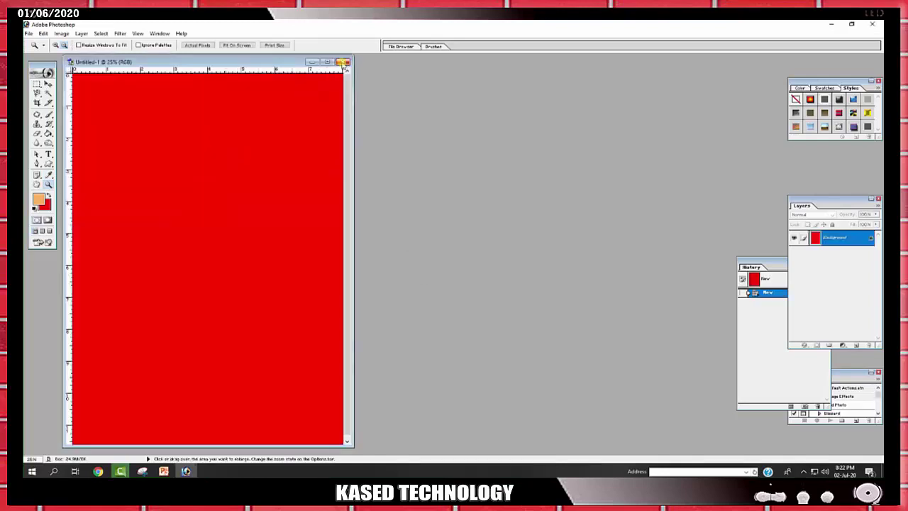
left_click(342, 63)
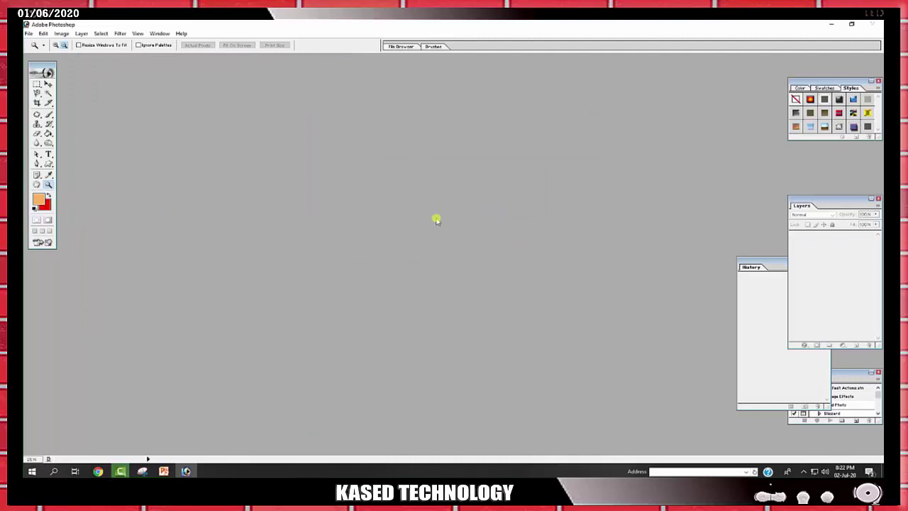
key("ctrl+n")
- Create a white-filled A4 canvas, maximise its window, and marquee a rectangle on it
left_click(433, 224)
left_click(573, 128)
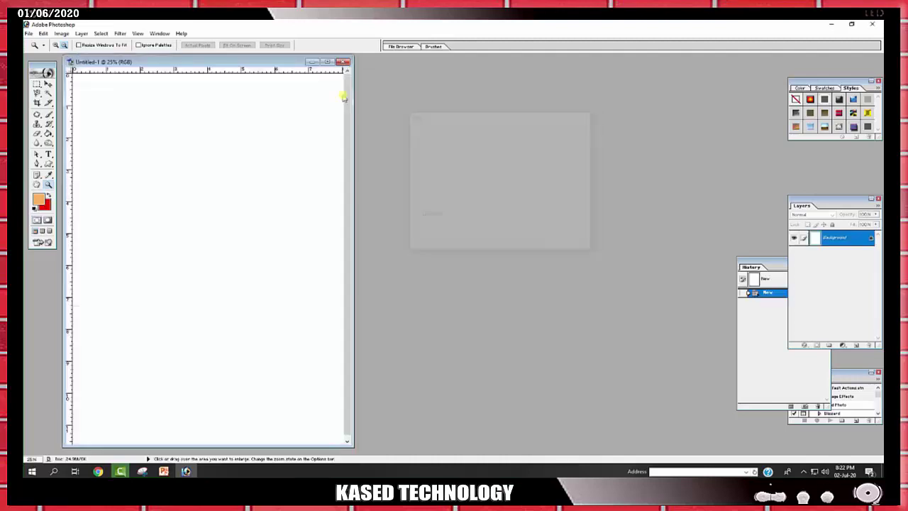
left_click(327, 62)
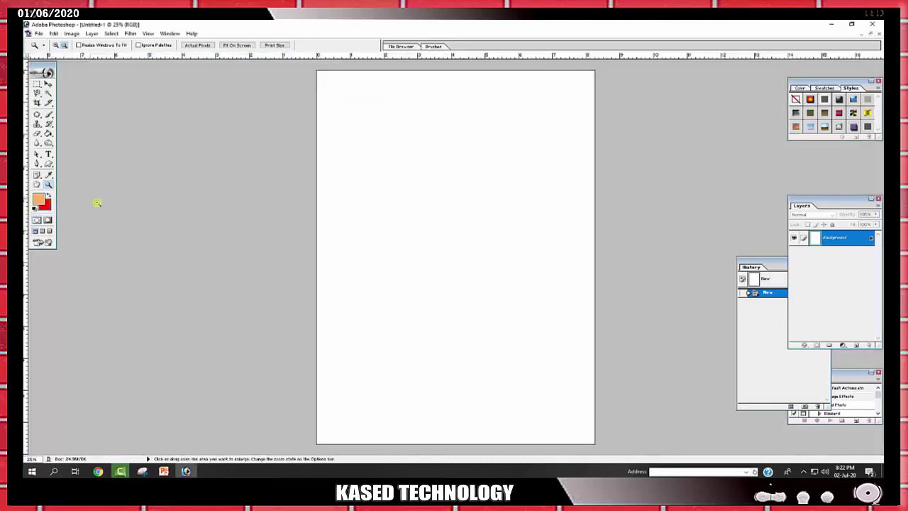
left_click(37, 84)
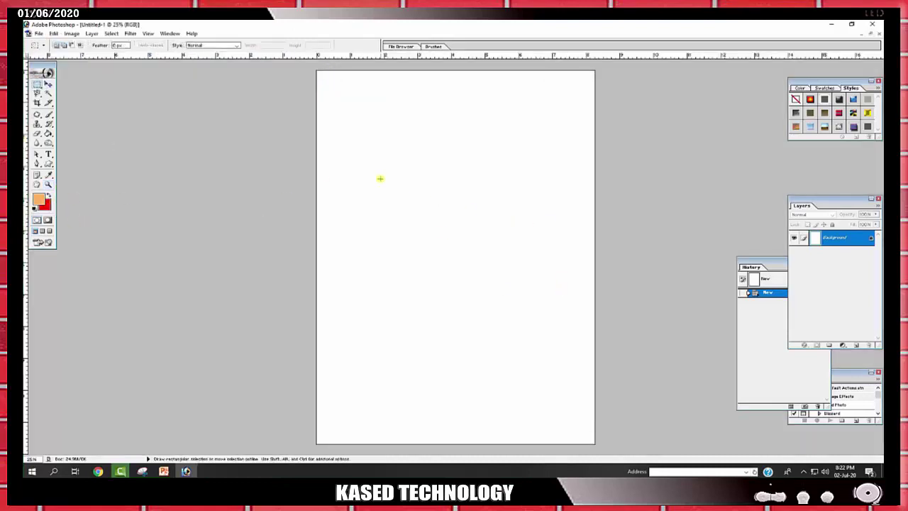
left_click_drag(380, 178, 562, 275)
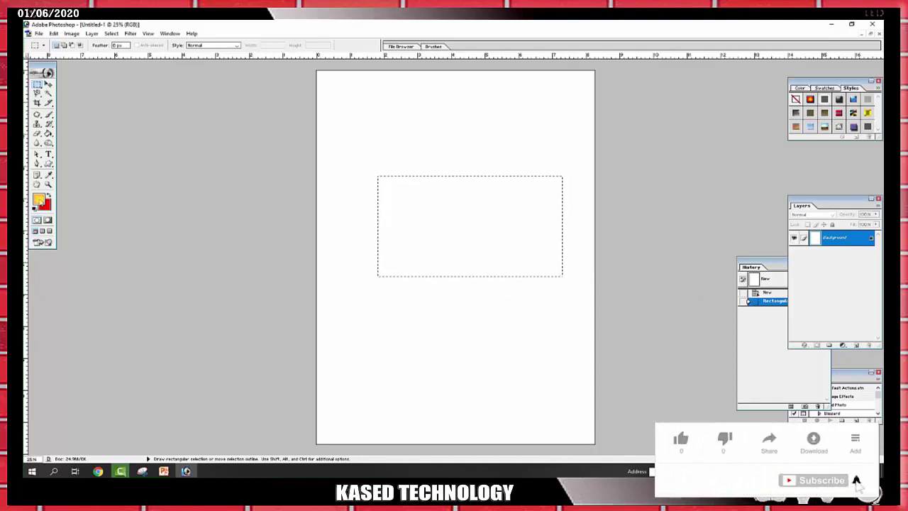
- Set the foreground colour to blue and Paint Bucket fill the rectangular selection
left_click(39, 200)
left_click_drag(332, 159, 332, 186)
left_click(278, 152)
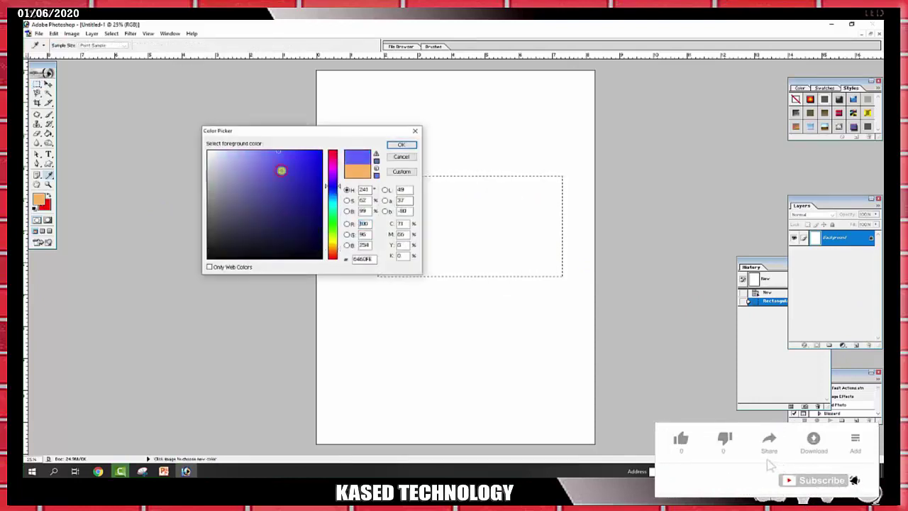
left_click(400, 144)
left_click(48, 133)
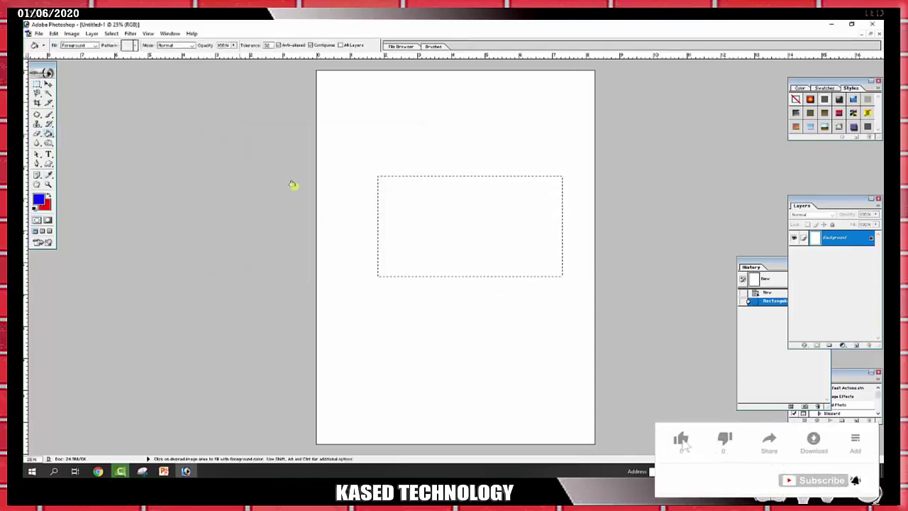
left_click(507, 234)
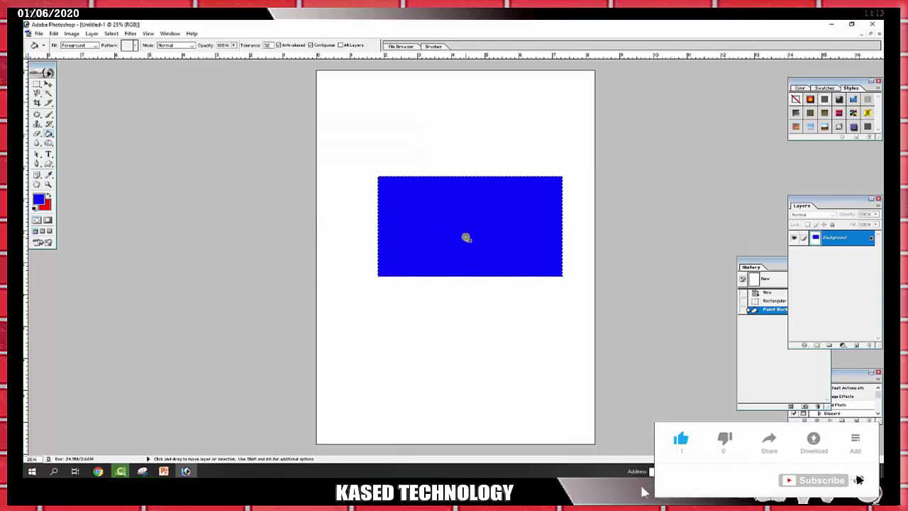
- Deselect, undo, refill with blue, then undo the fill so the page is white again
key("ctrl+d")
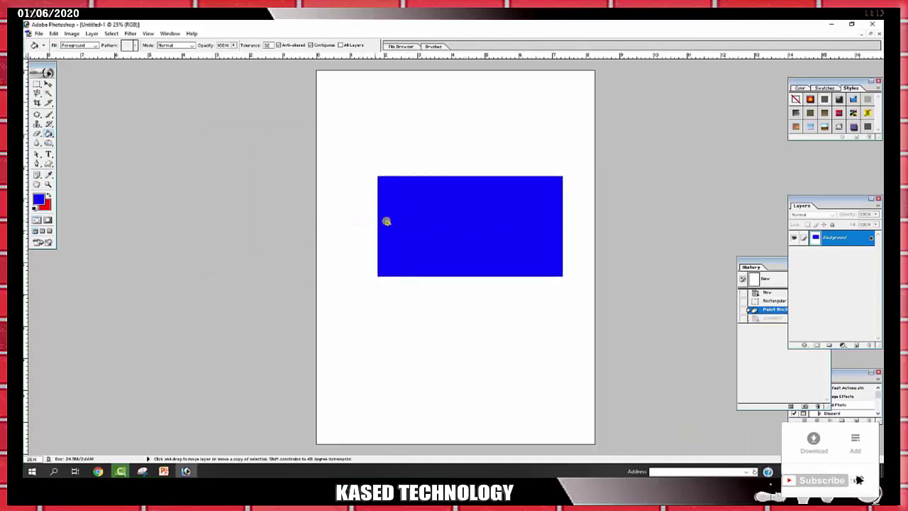
key("ctrl+alt+z")
left_click(383, 184)
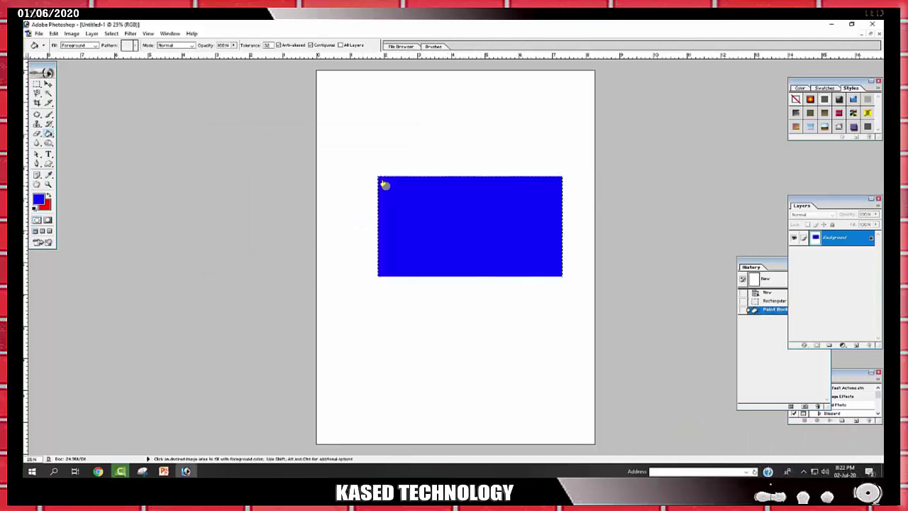
key("ctrl+z")
- Marquee a rectangle in the page's upper middle and add a new empty layer
key("ctrl+d")
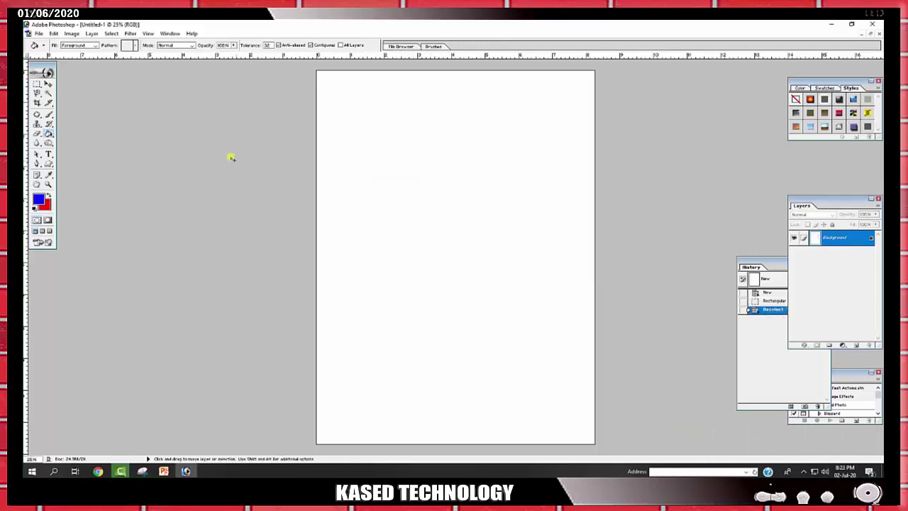
left_click(37, 84)
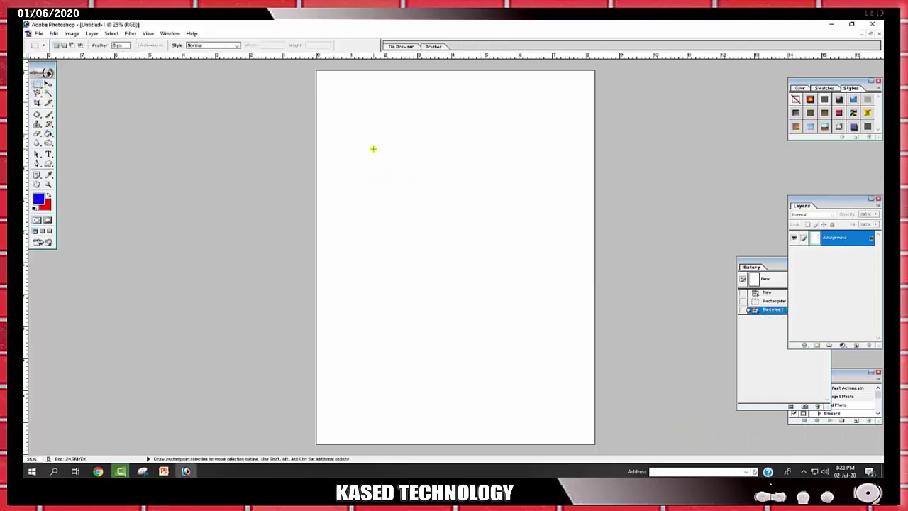
left_click_drag(373, 148, 533, 275)
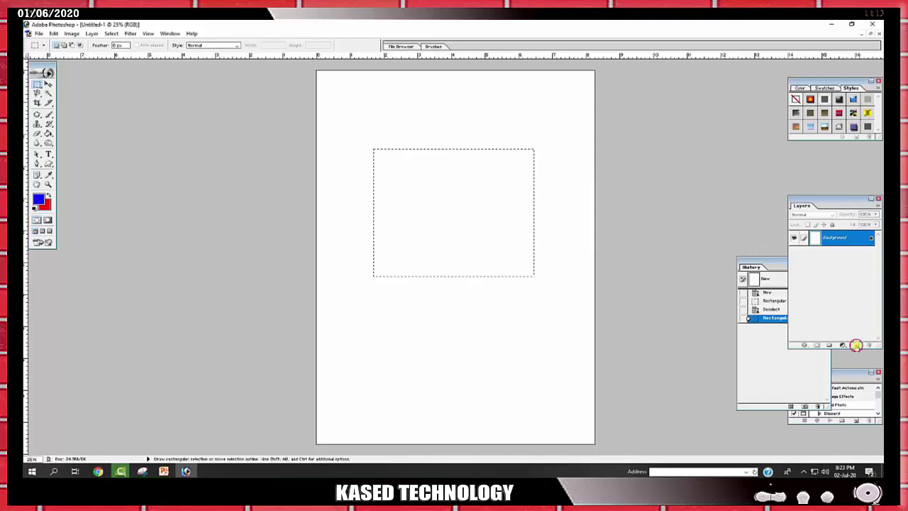
left_click(858, 344)
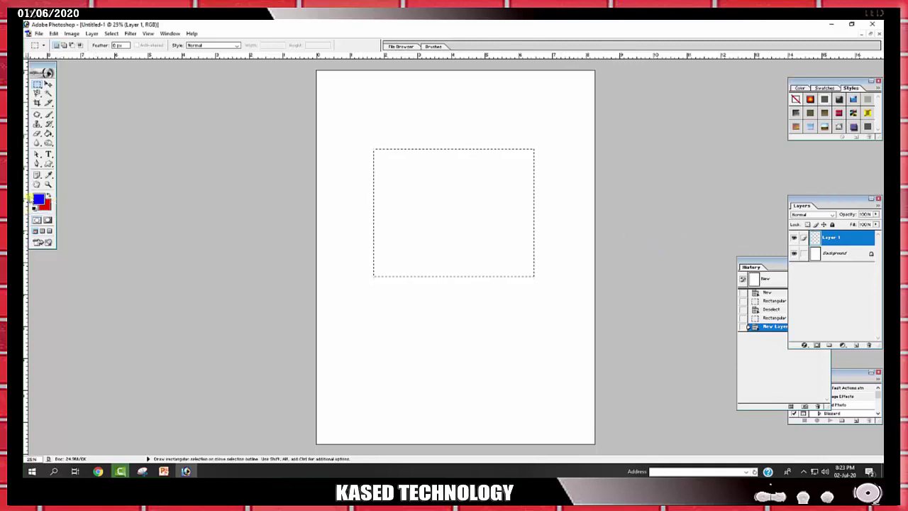
- Fill the selection blue with Alt+Backspace, try red, refill blue, then deselect
key("alt")
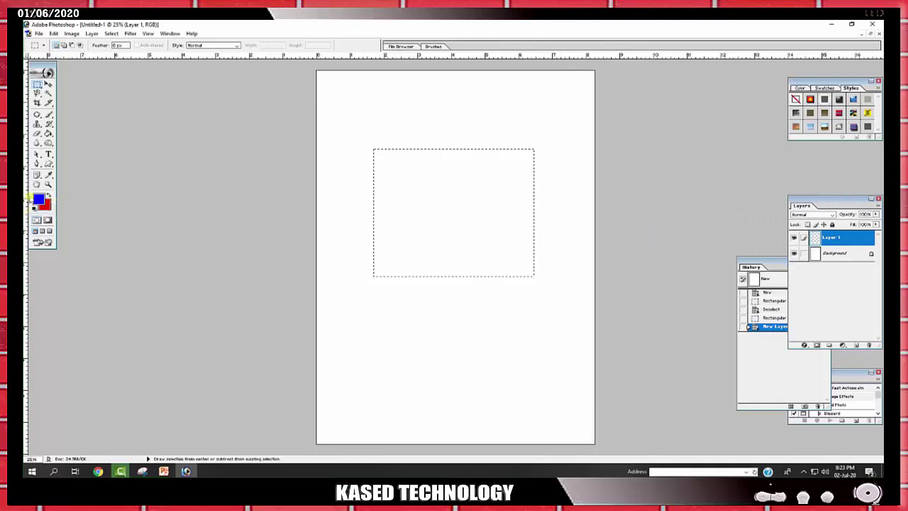
key("alt+BackSpace")
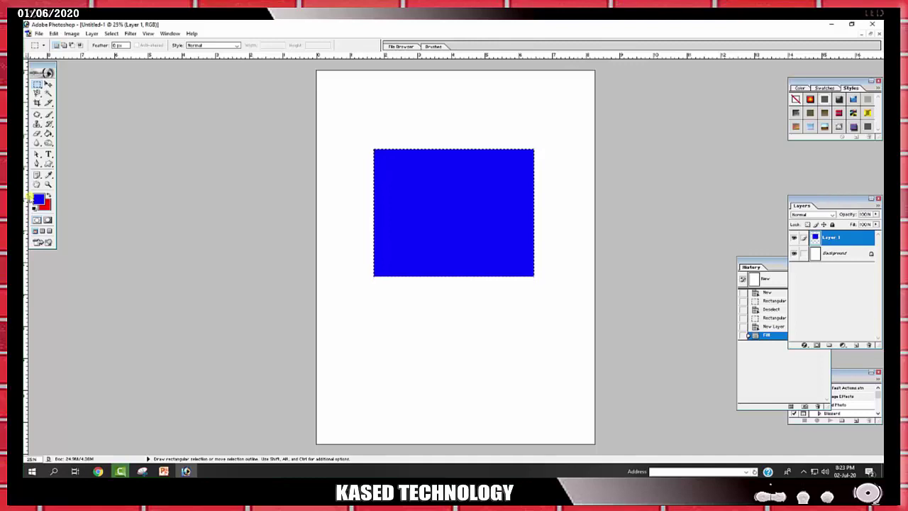
key("ctrl+z")
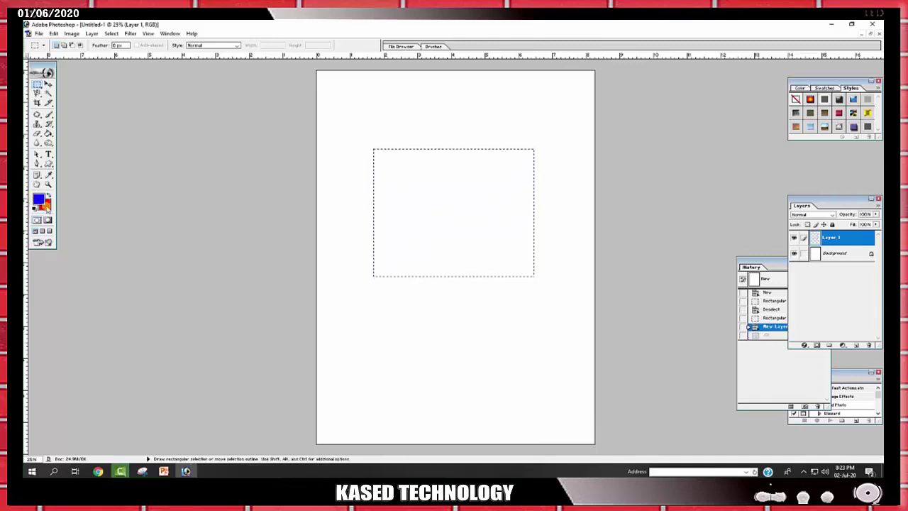
key("ctrl+BackSpace")
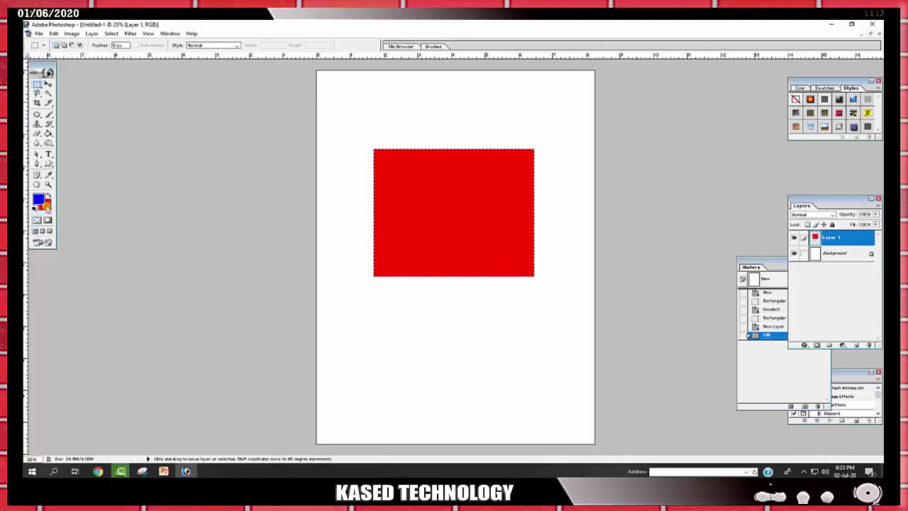
key("alt+BackSpace")
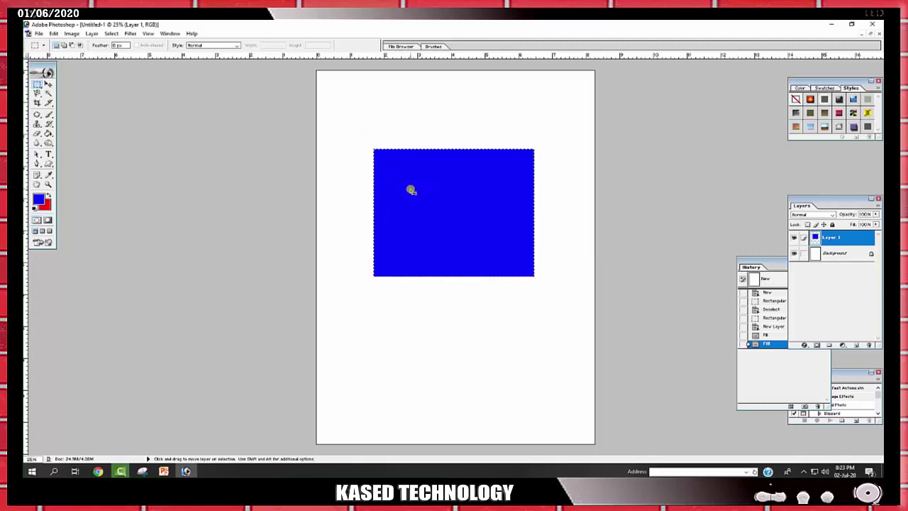
left_click(410, 190)
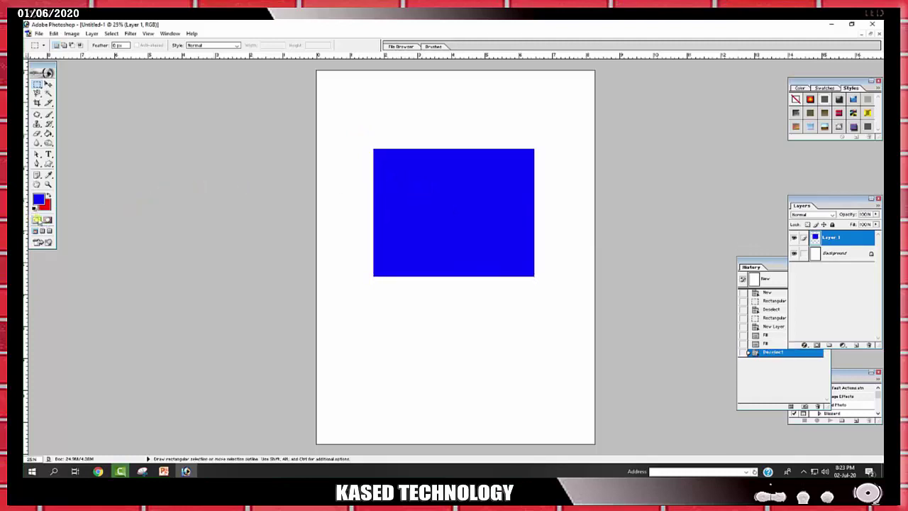
left_click(47, 220)
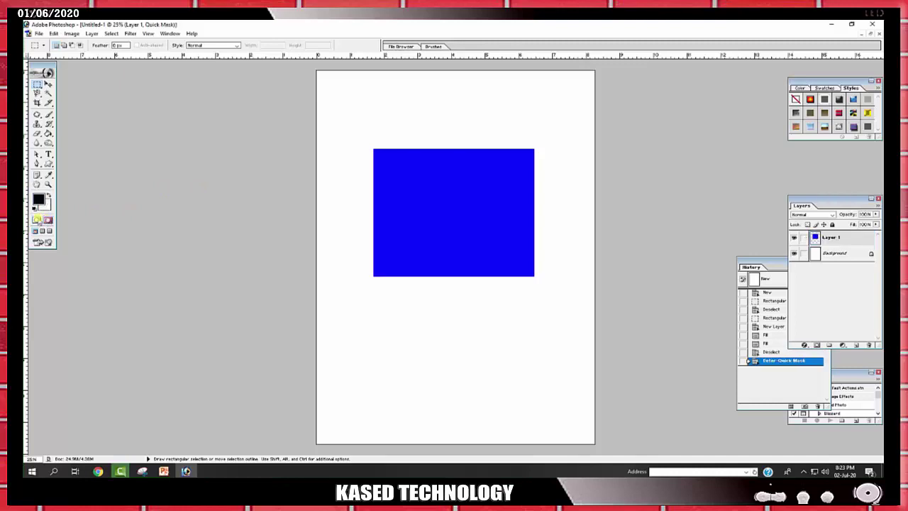
left_click(38, 221)
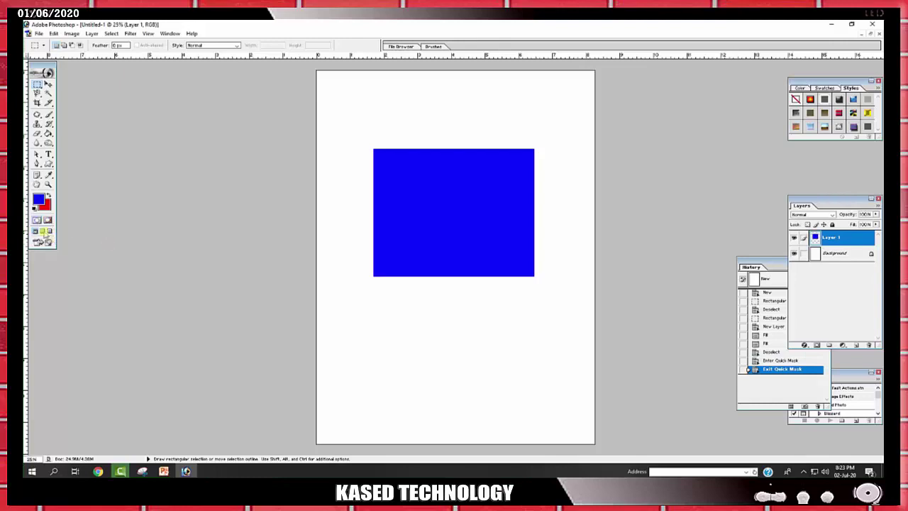
left_click(43, 232)
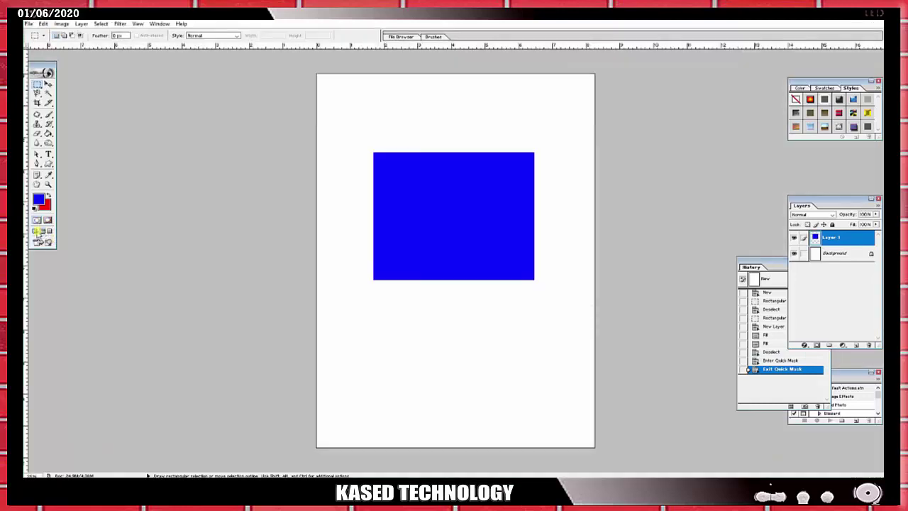
left_click(36, 231)
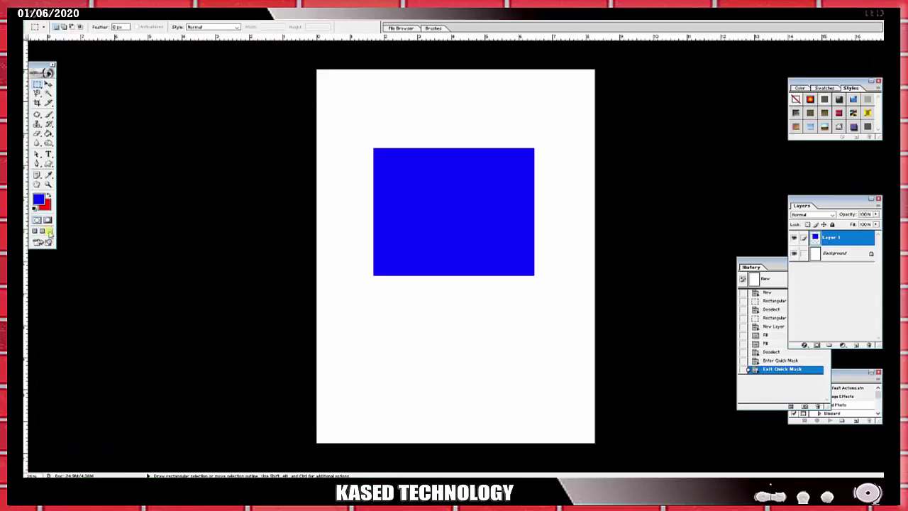
left_click(42, 231)
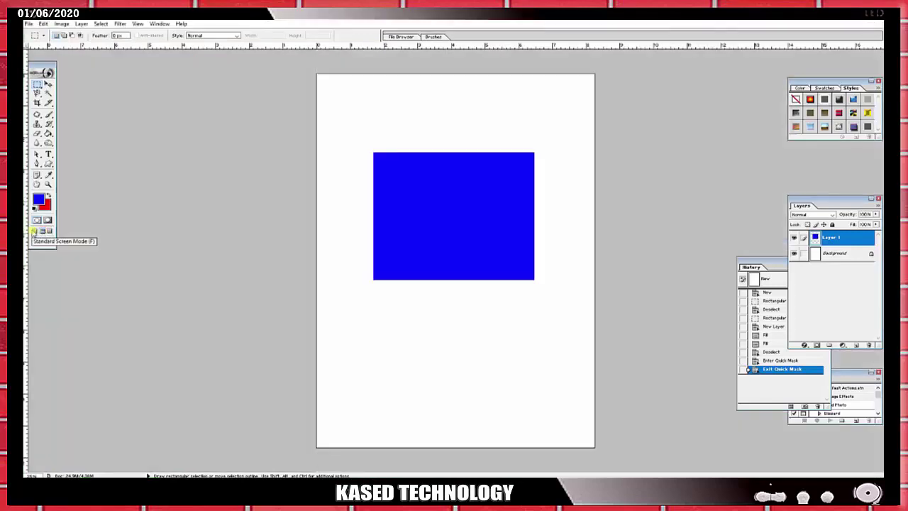
left_click(34, 231)
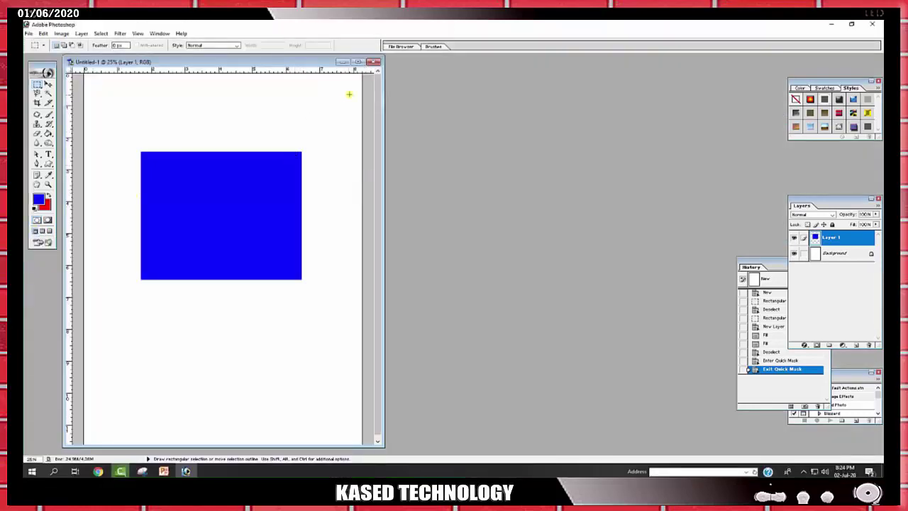
left_click(357, 63)
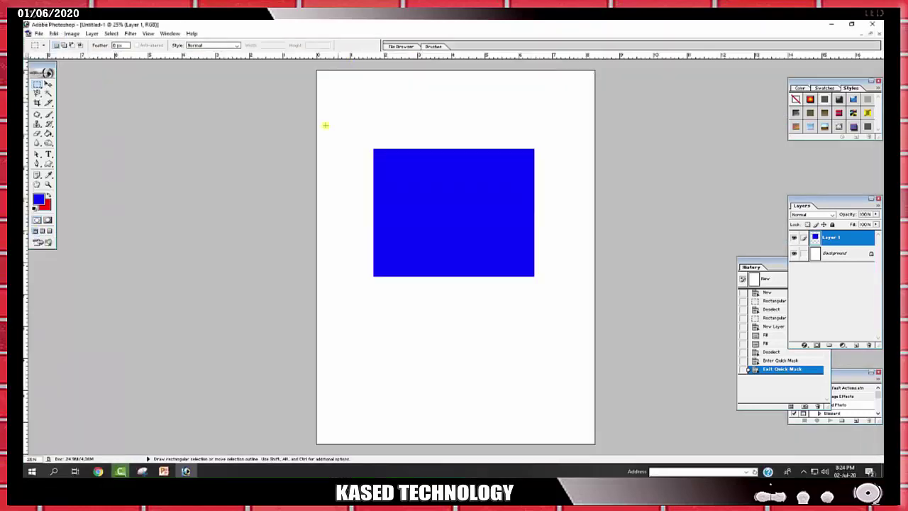
- Switch to the Move tool with Show Bounding Box enabled around Layer 1's rectangle
left_click(49, 84)
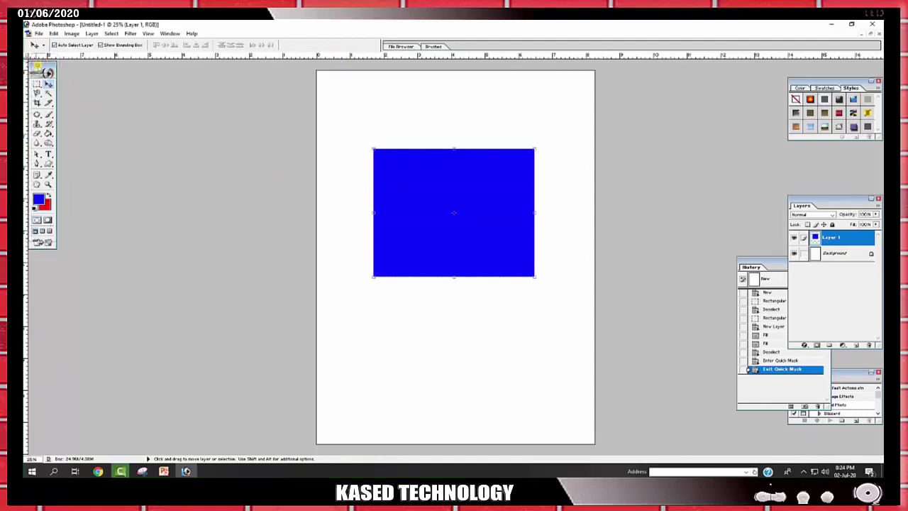
left_click_drag(36, 65, 39, 67)
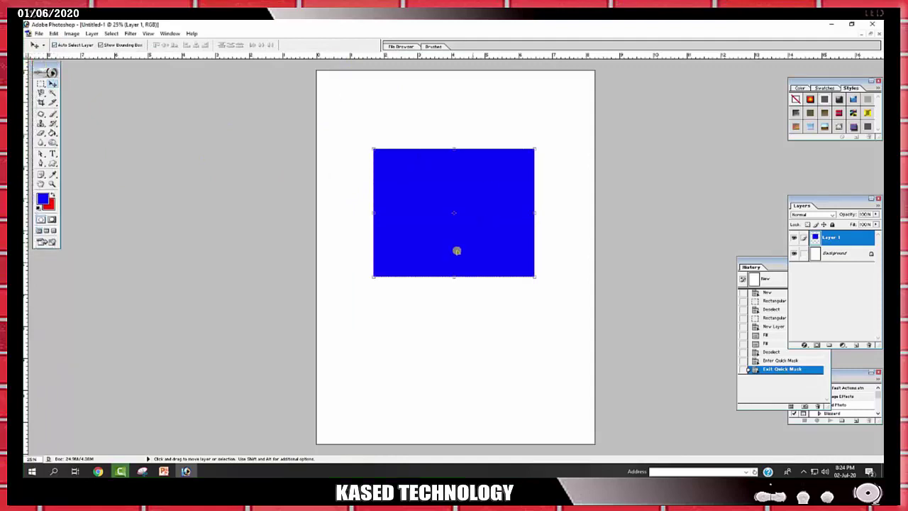